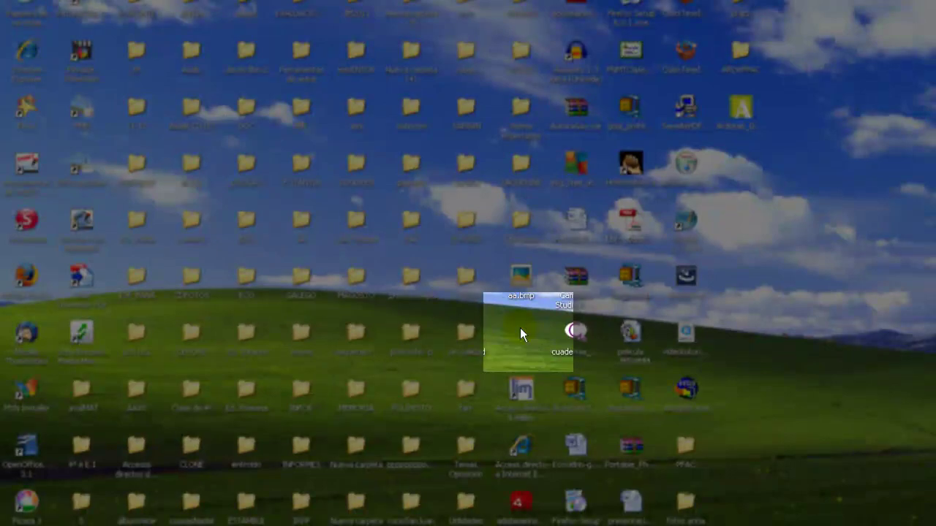
Start a new Panel gráfico activity in Ardora and load cuartoneno1.jpg as its graphic
click(520, 332)
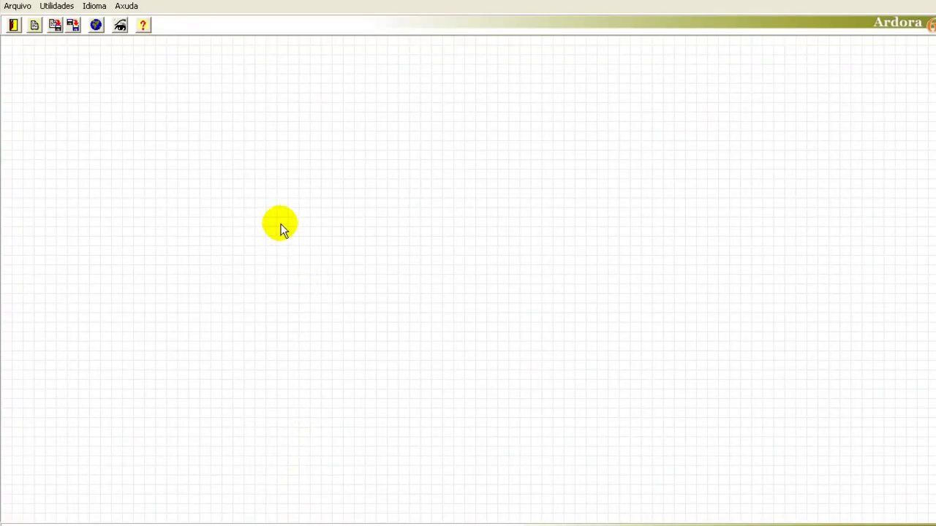
click(16, 6)
mouse_move(27, 21)
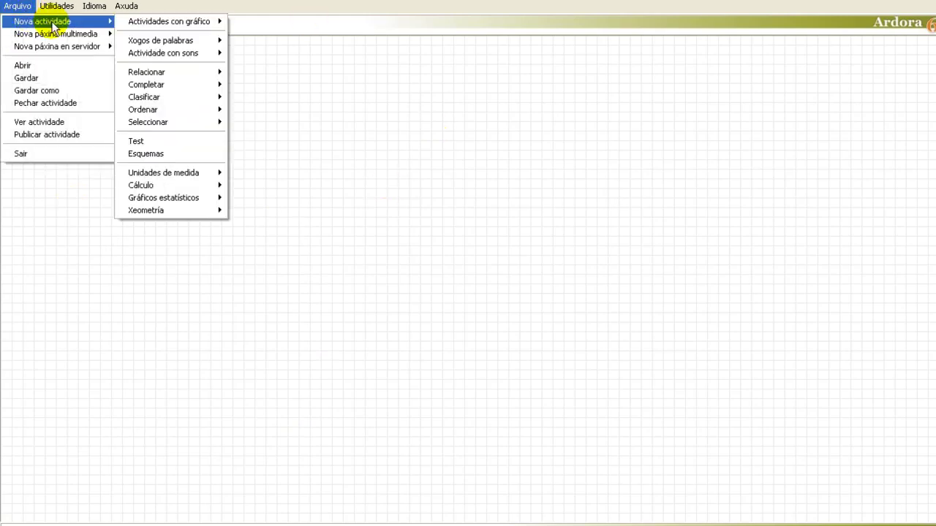
mouse_move(180, 23)
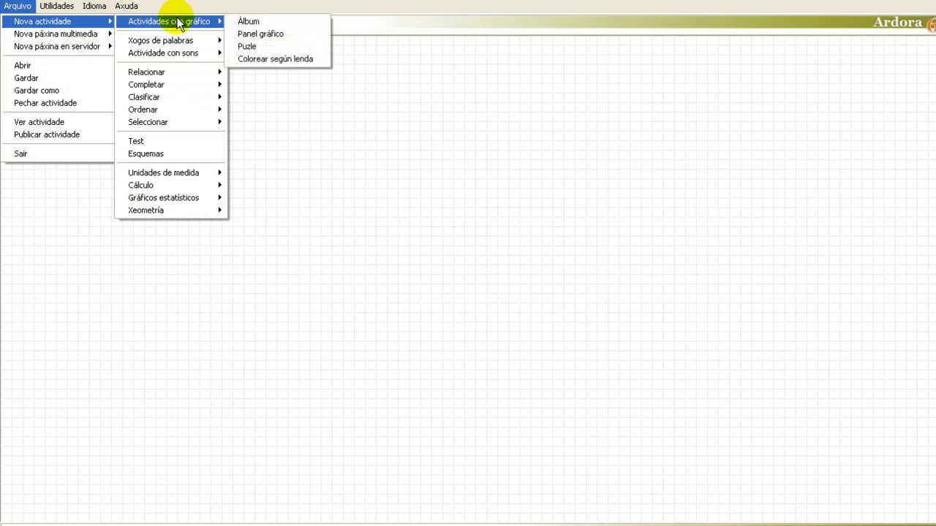
click(254, 36)
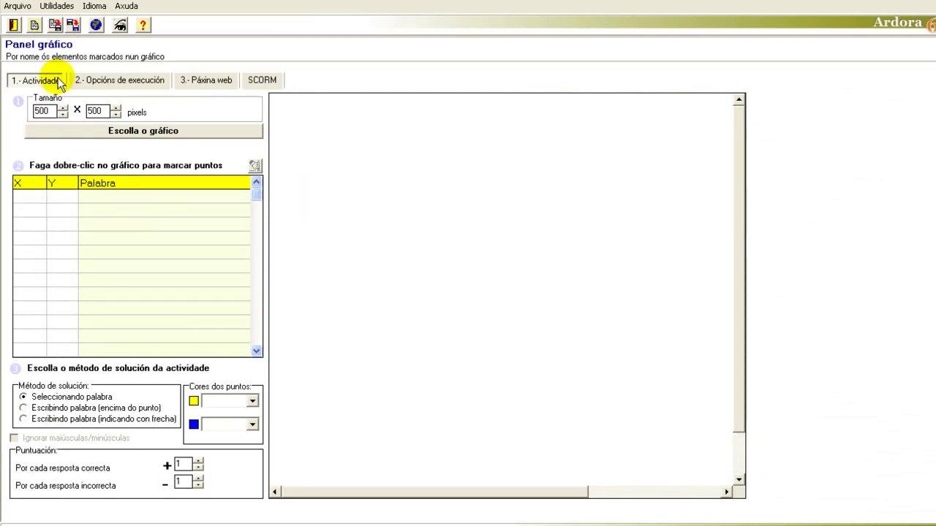
click(112, 132)
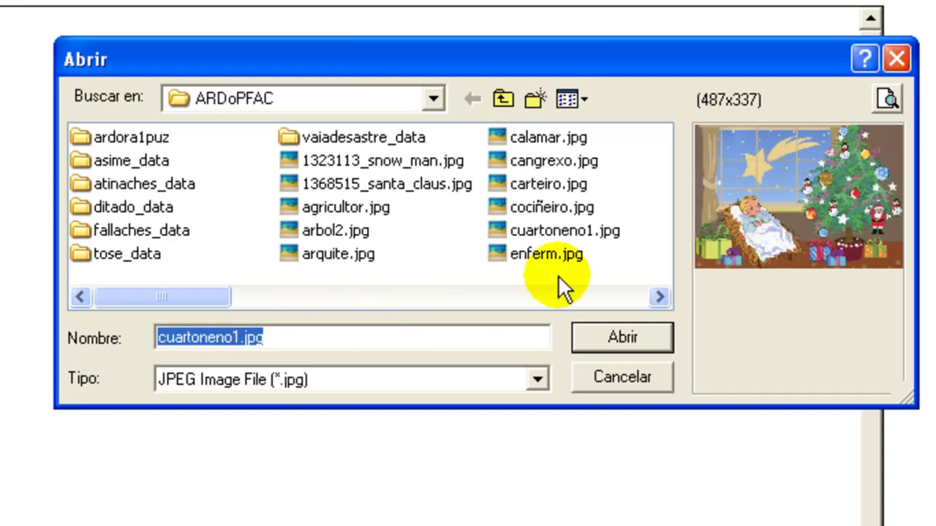
click(611, 329)
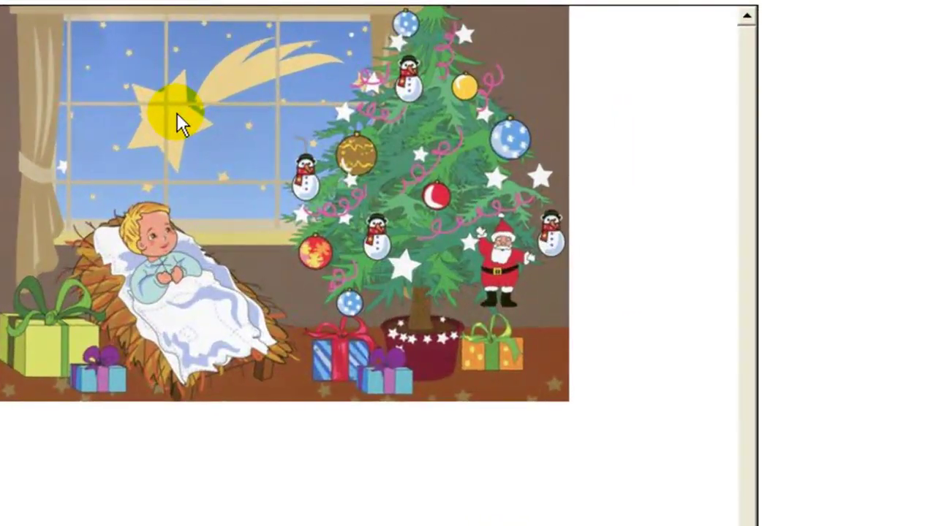
Mark the large star in the window with the word "estrela" and the blue ornament on the tree with "bola"
double_click(430, 187)
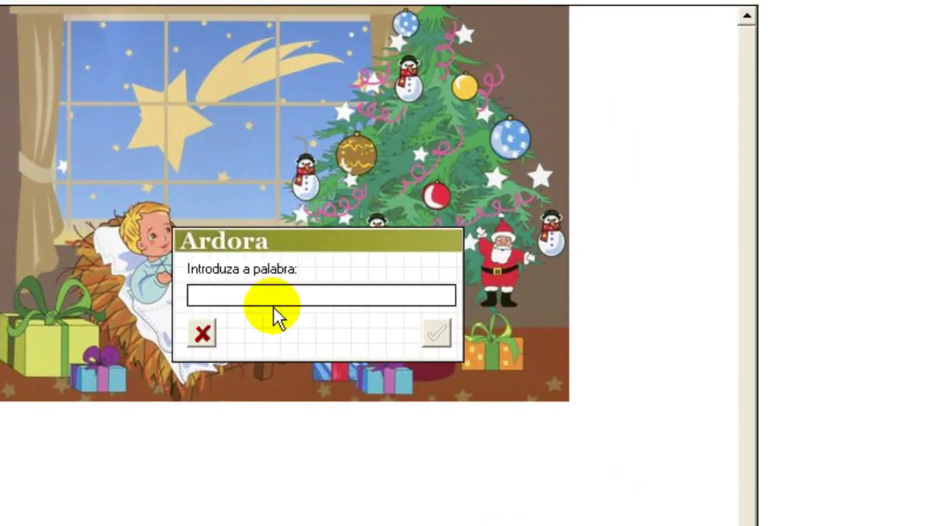
text(estrela)
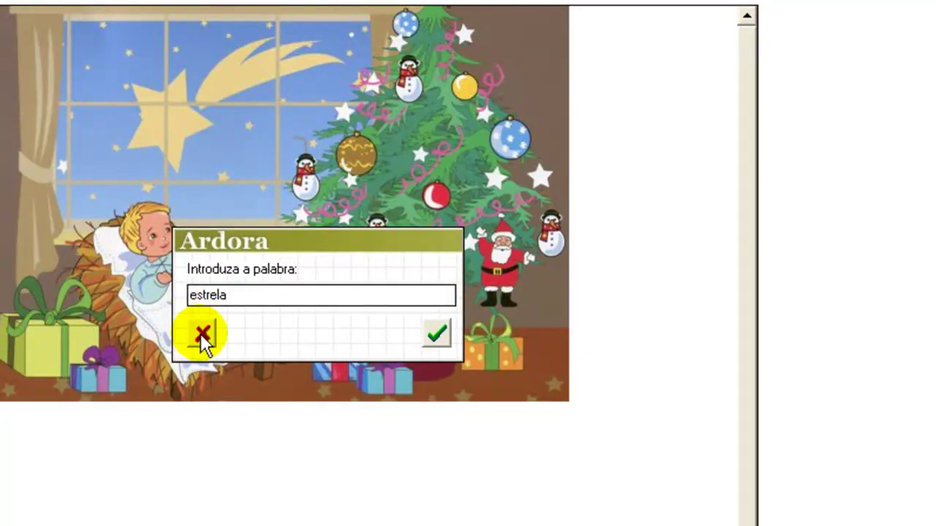
click(437, 334)
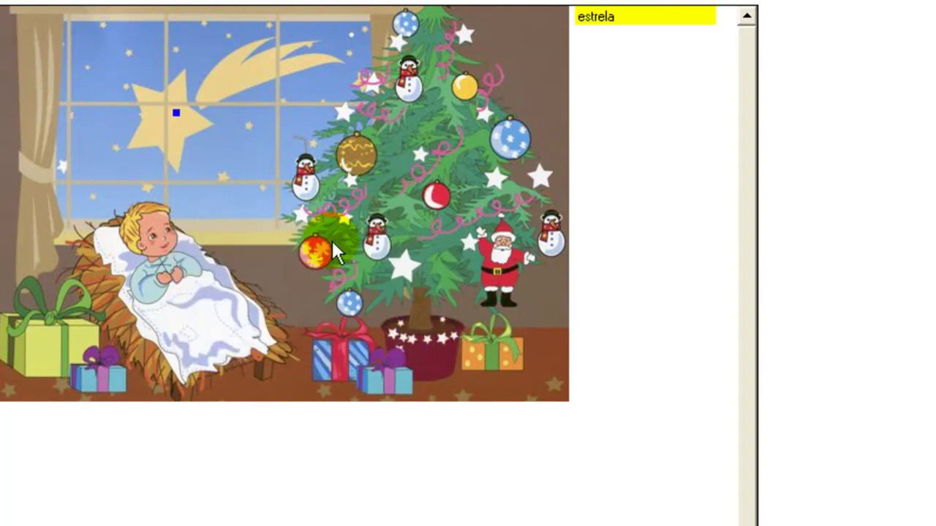
click(513, 137)
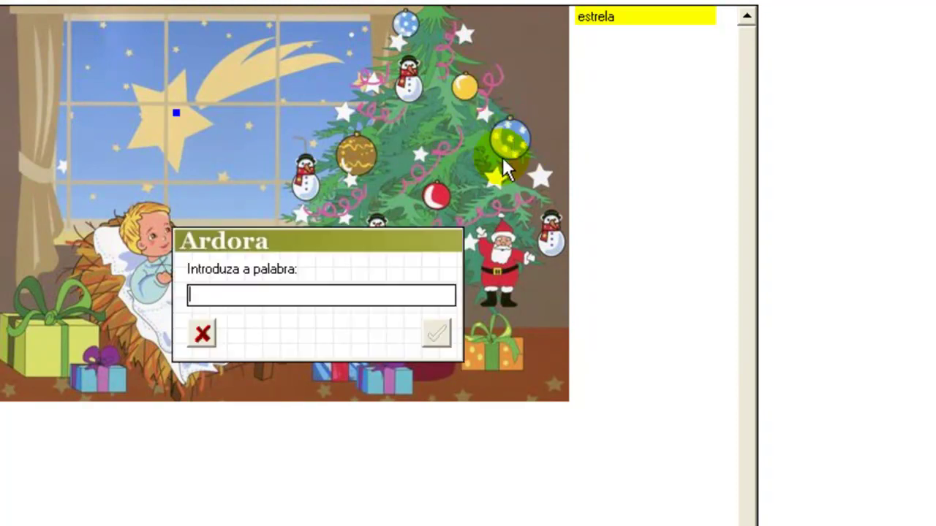
text(bola)
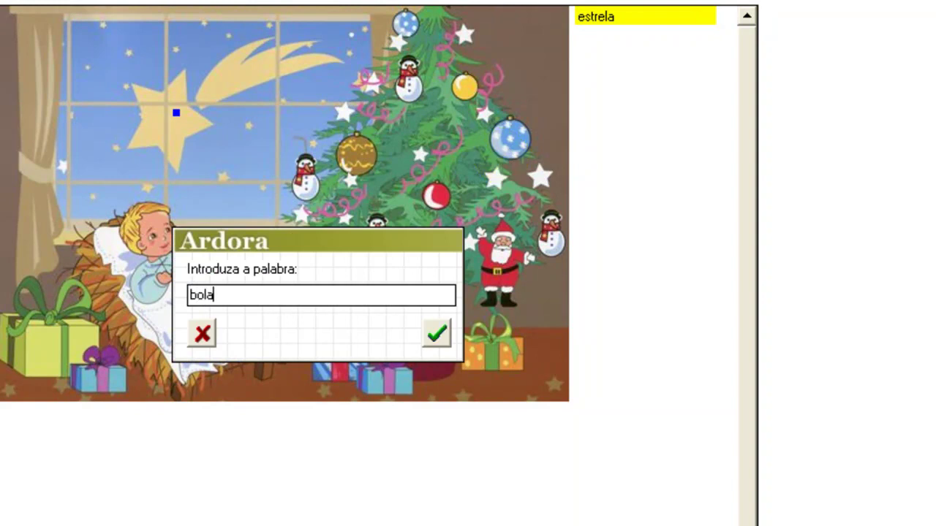
click(439, 333)
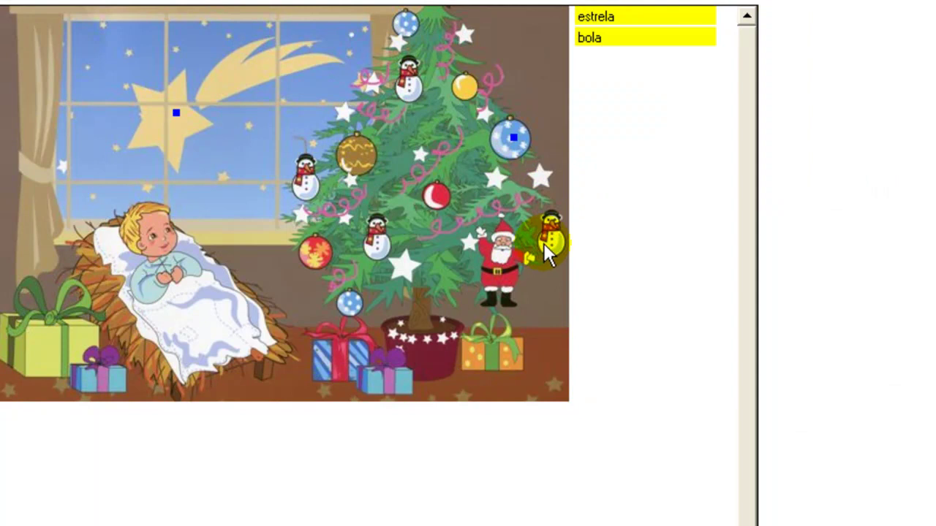
Mark the snowman beside Santa with the words "boneco de neve" and the Santa figure with "Papá Nöel"
click(544, 244)
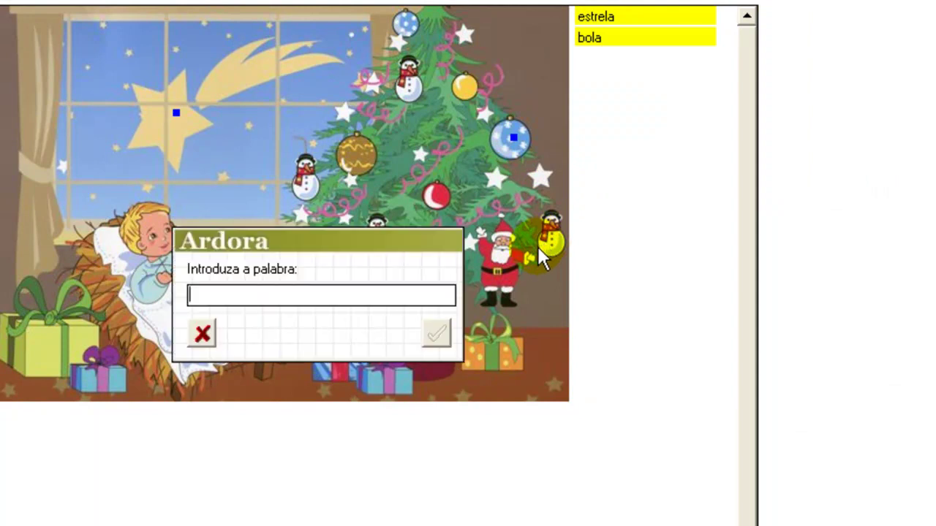
text(boneco de neve)
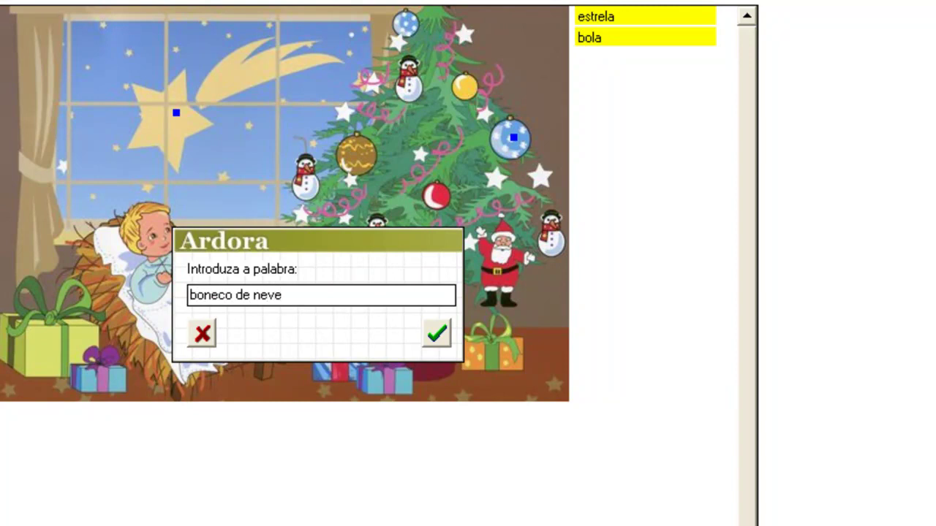
click(430, 339)
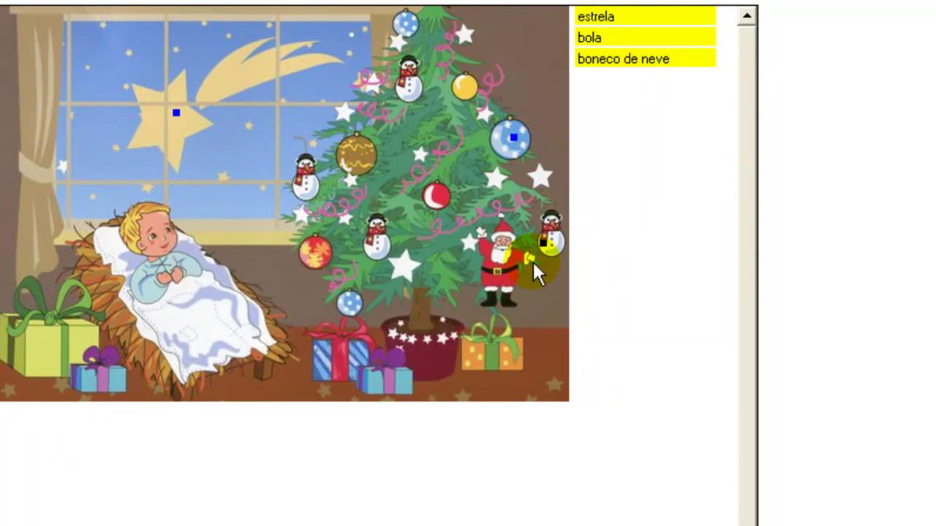
click(495, 276)
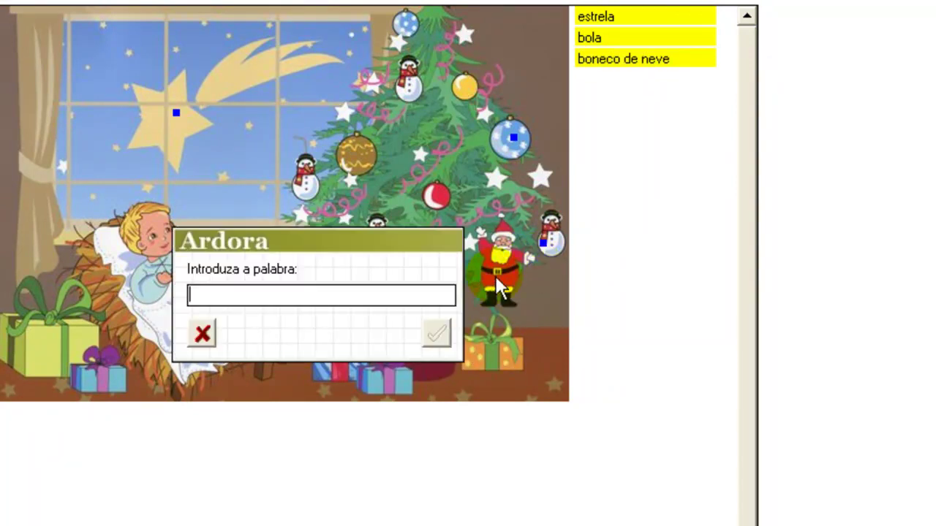
click(331, 293)
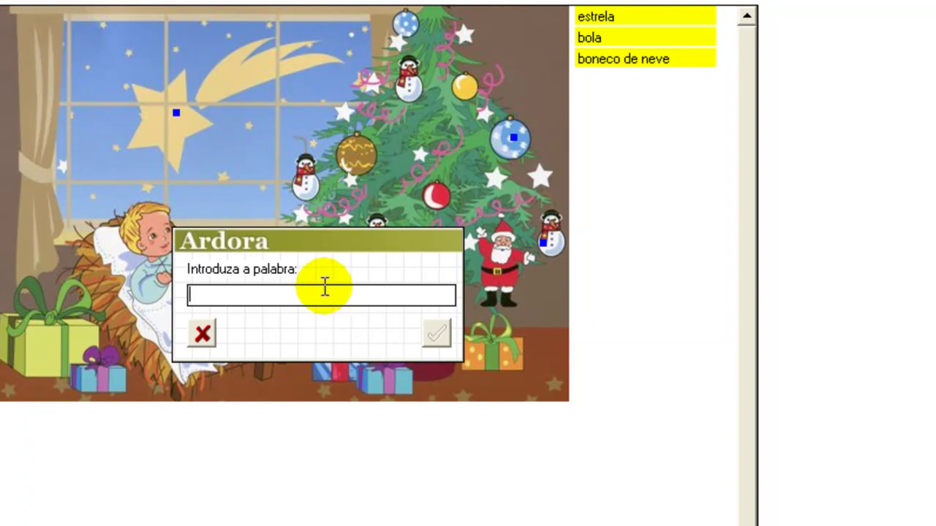
text(Papá)
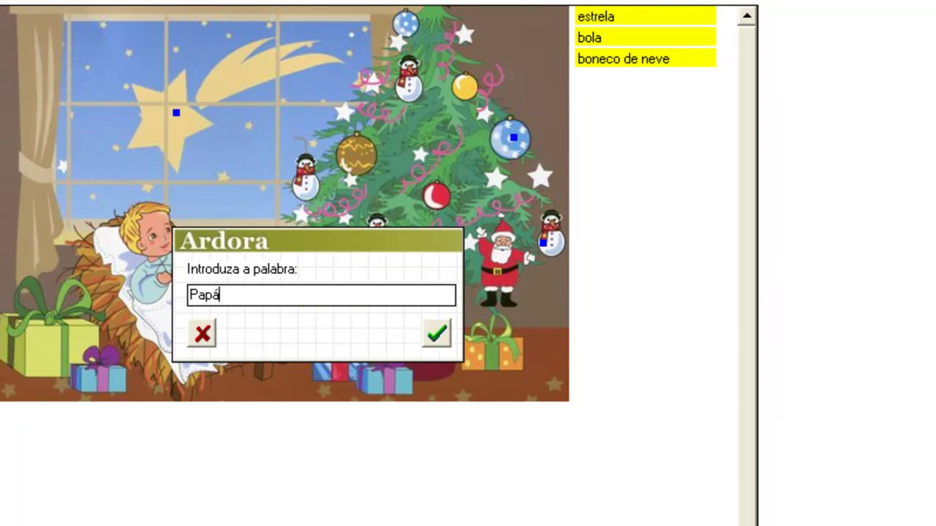
text( Nöel)
click(437, 335)
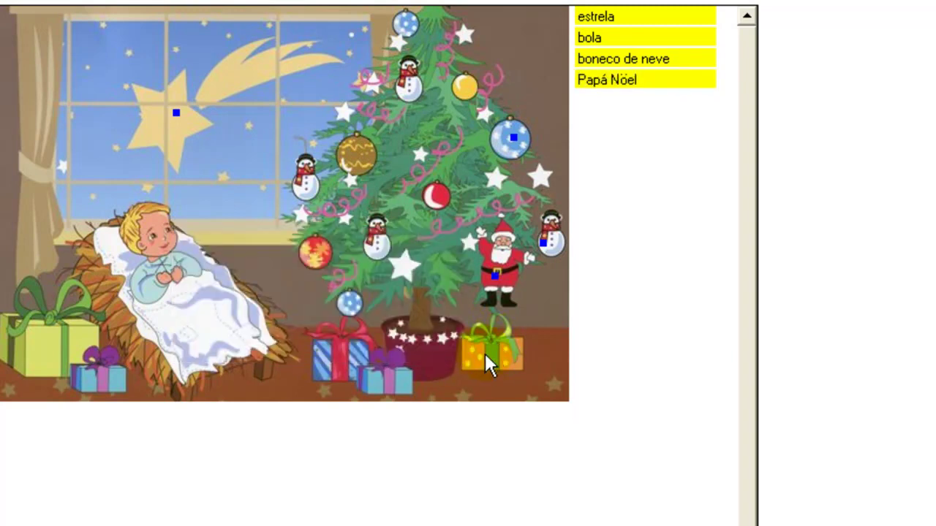
Mark the orange gift under Santa with the word "agasallo" and the baby in the manger with "Neno Xesús"
click(486, 353)
text(a)
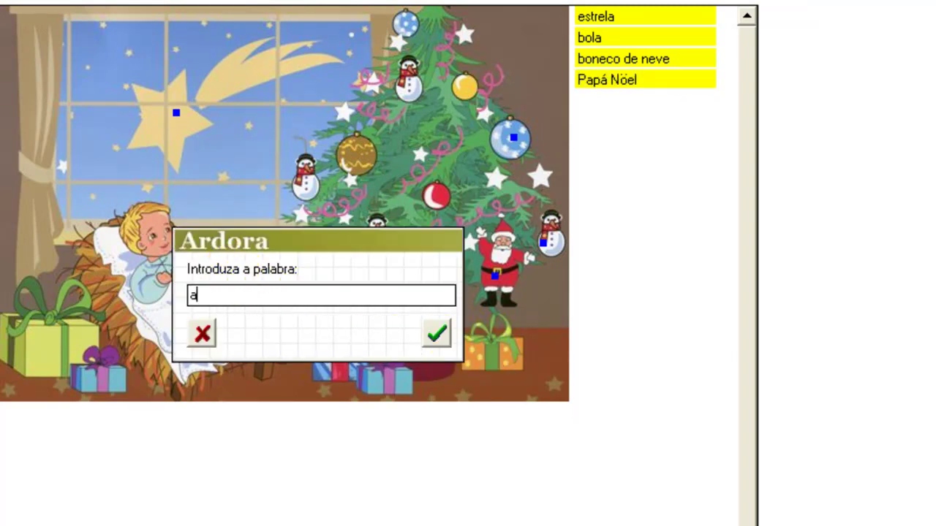
text(gasallo)
click(436, 338)
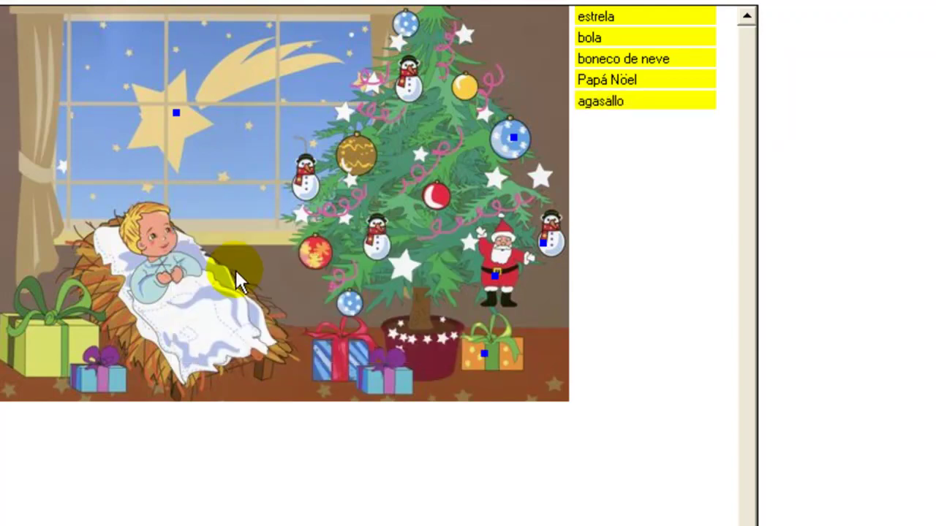
click(169, 265)
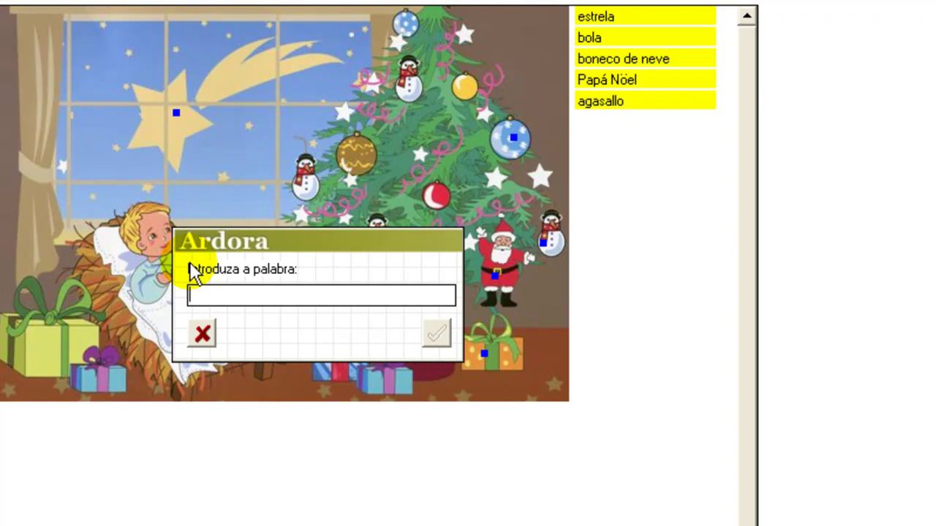
text(Neno X)
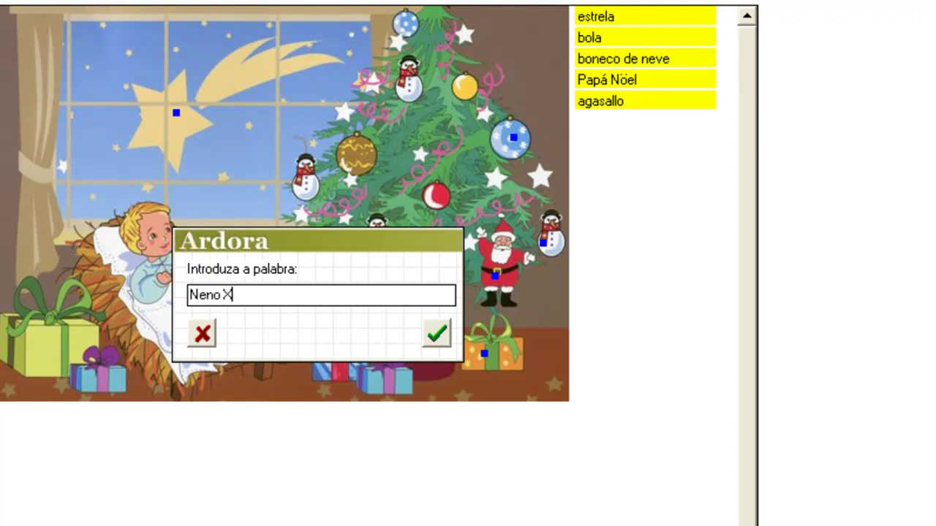
text(esús)
click(435, 335)
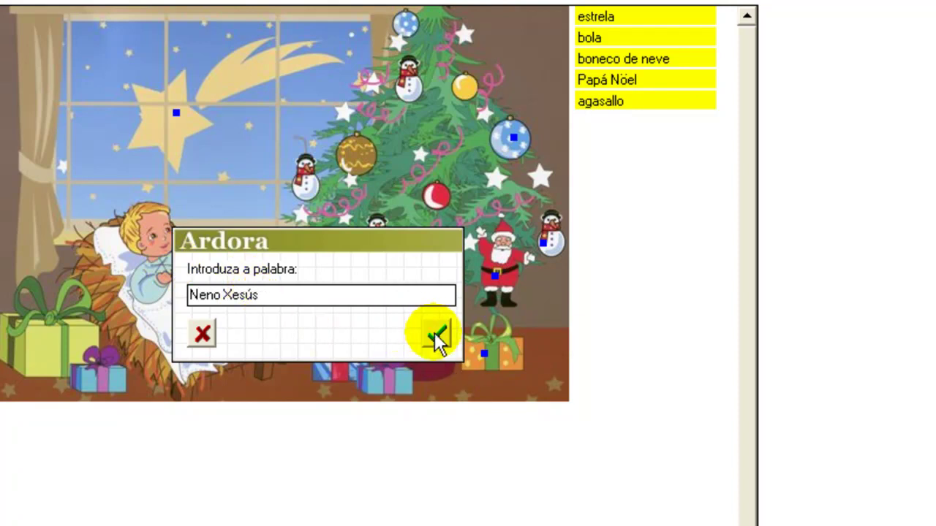
Mark a point on the Christmas tree's branches with the words "árbore Nadal"
click(393, 162)
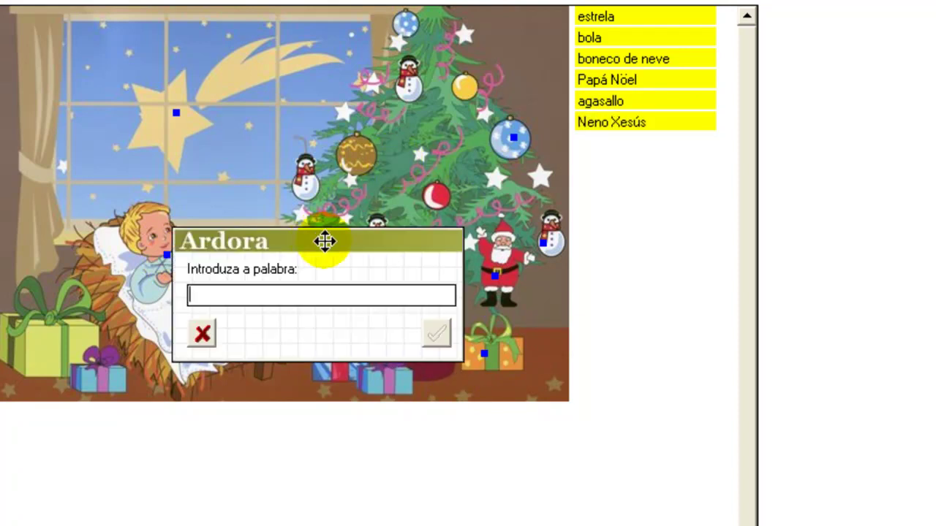
text(árbor)
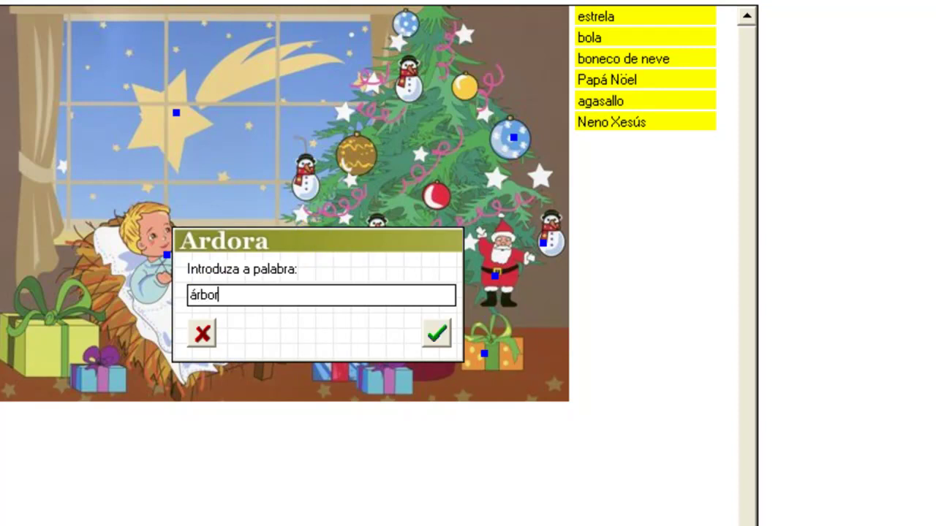
text(e Nadal)
click(438, 334)
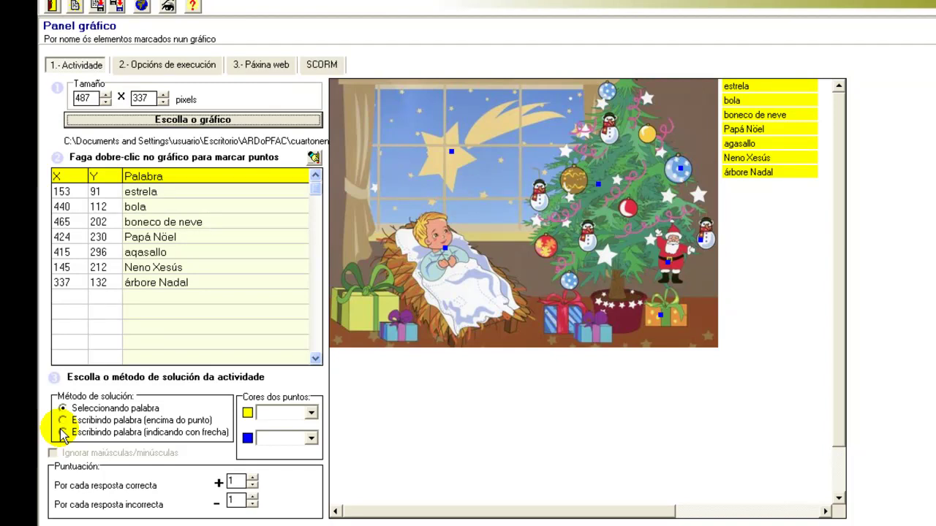
click(310, 413)
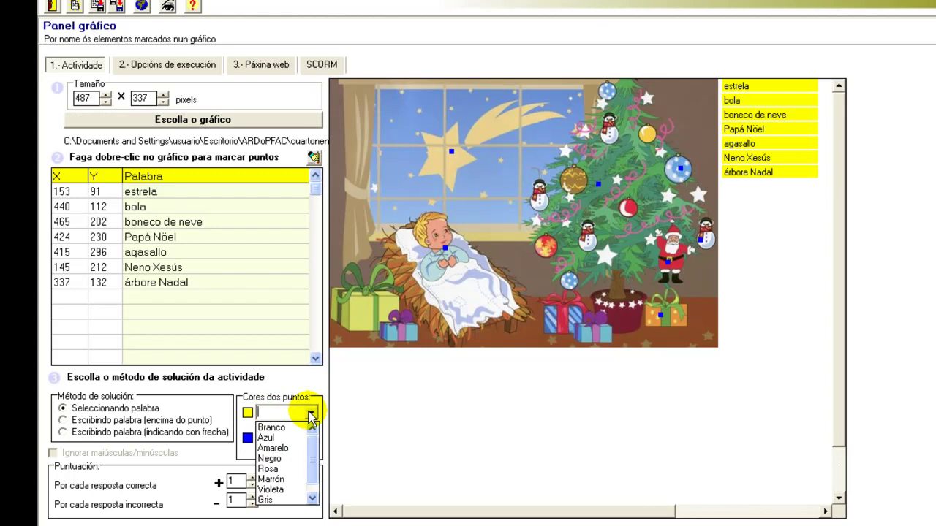
click(310, 413)
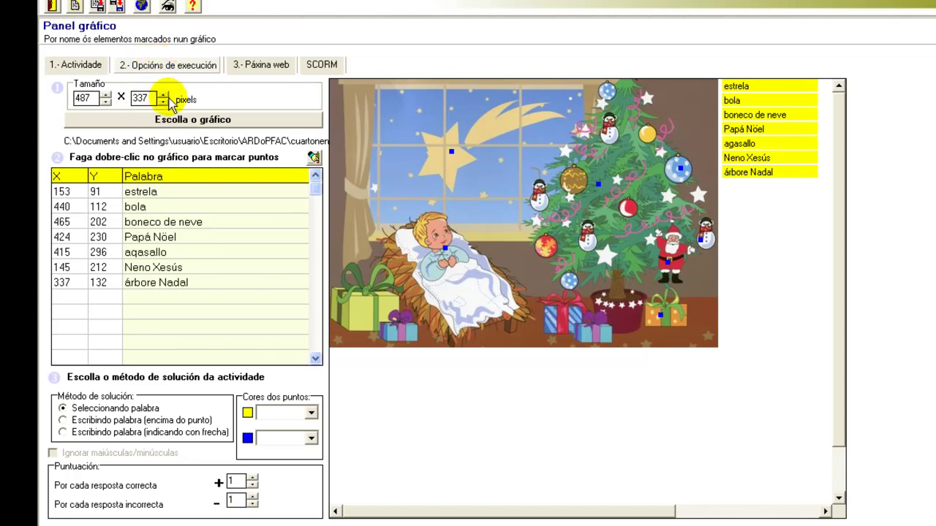
In the execution options, leave Limitar por tempo off, choose Amosar solución for when time ends, and enable Amosar intentos e acertos
click(169, 65)
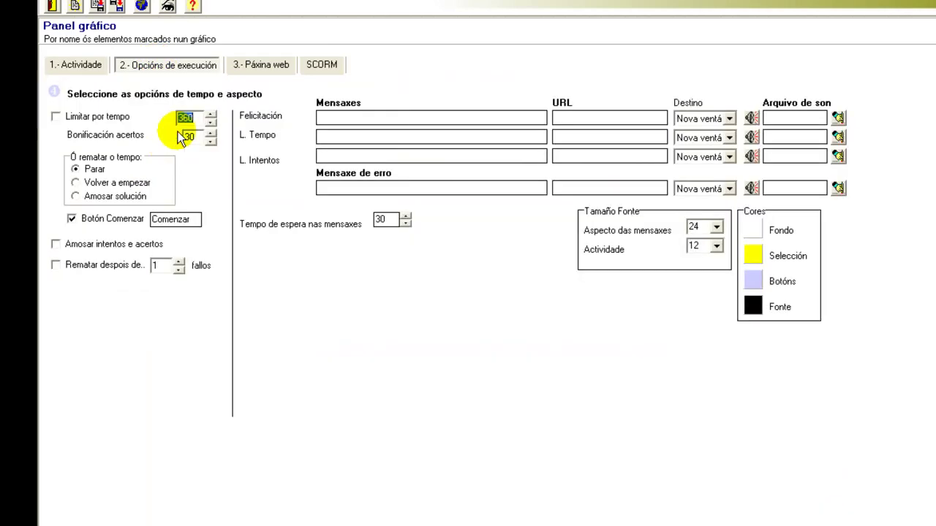
click(56, 117)
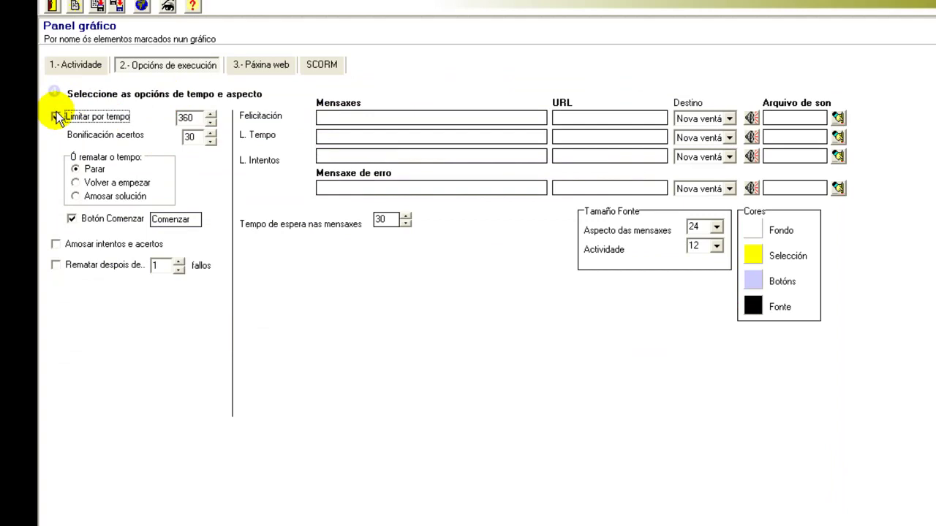
click(56, 116)
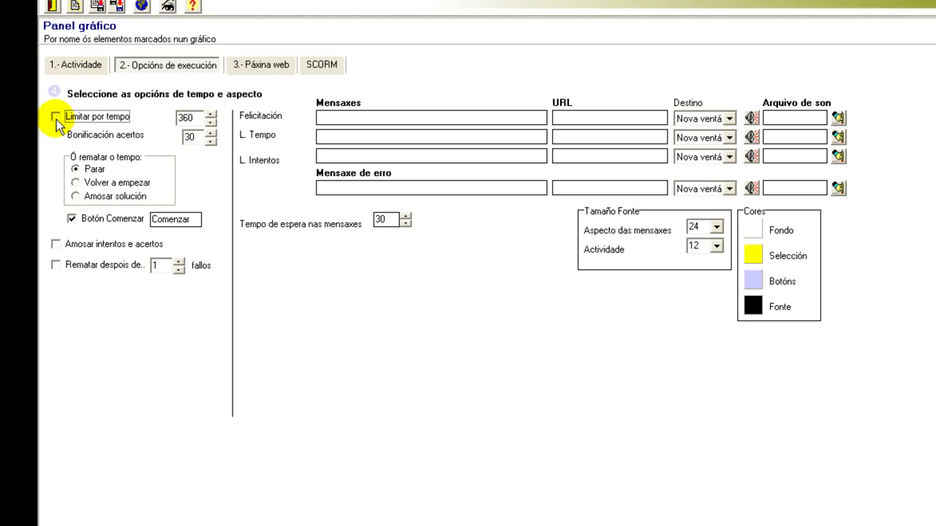
click(77, 183)
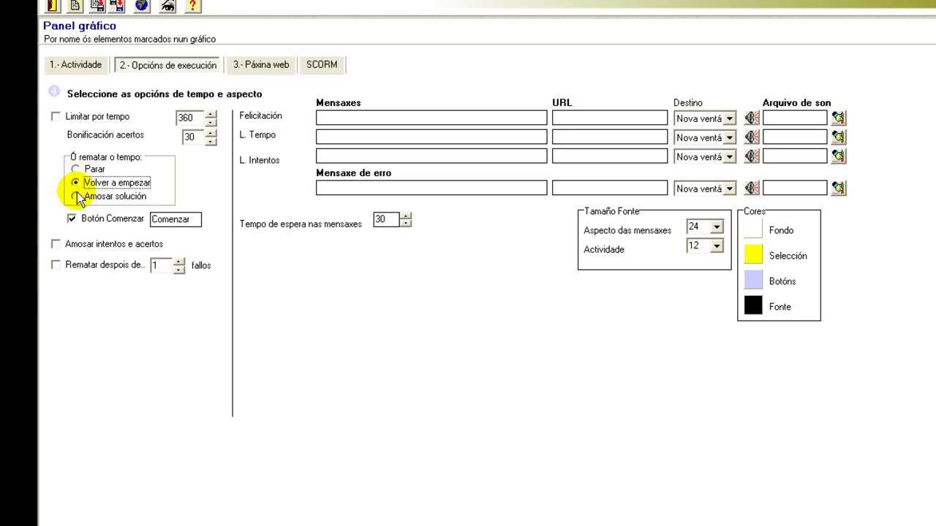
click(76, 196)
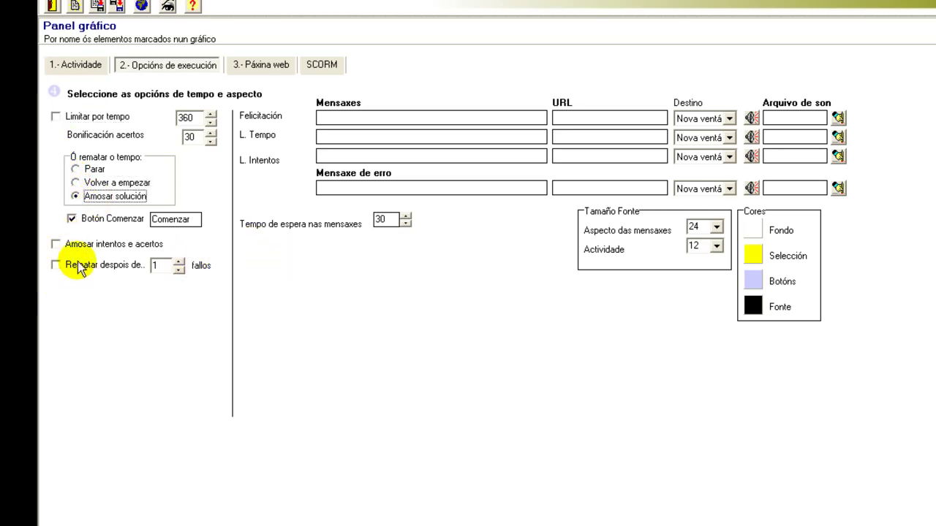
click(55, 244)
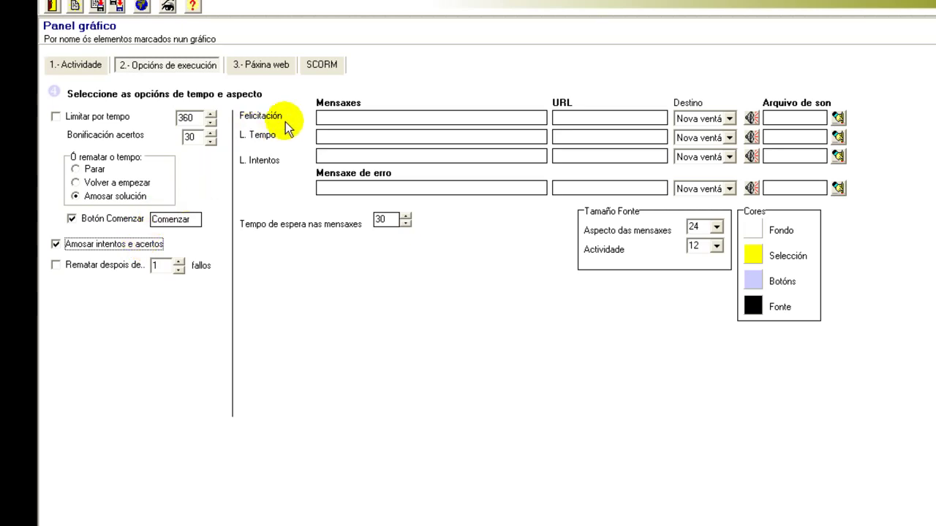
Set the Felicitación message to "Atinaches!" and attach atinaches.wav as its sound file
click(348, 117)
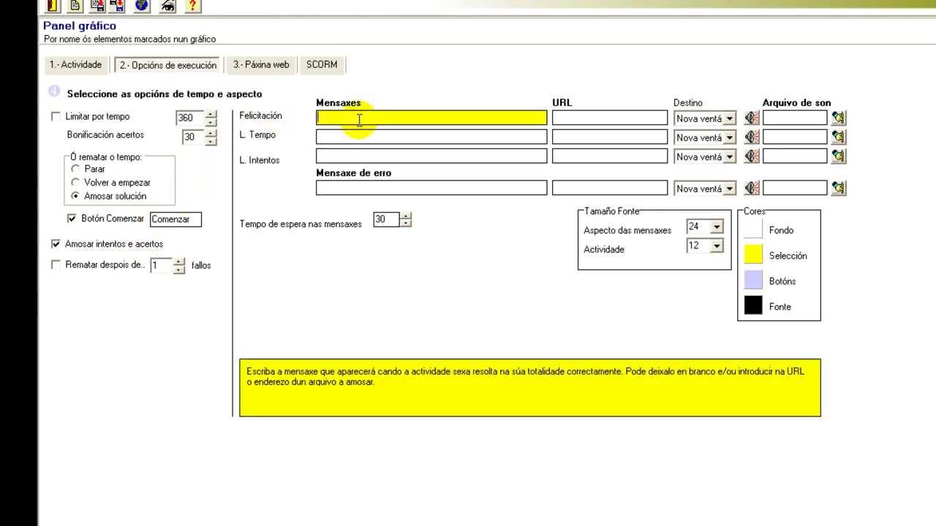
text(Atinaches!)
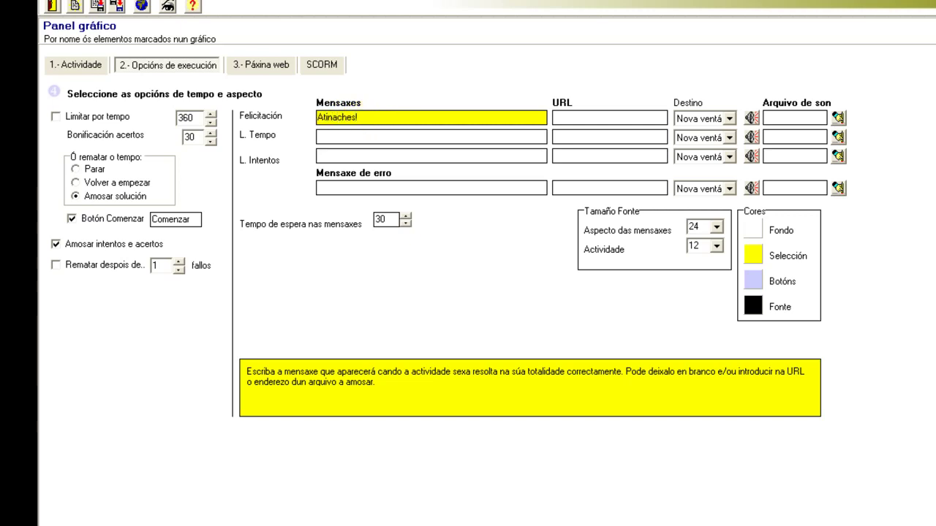
click(755, 120)
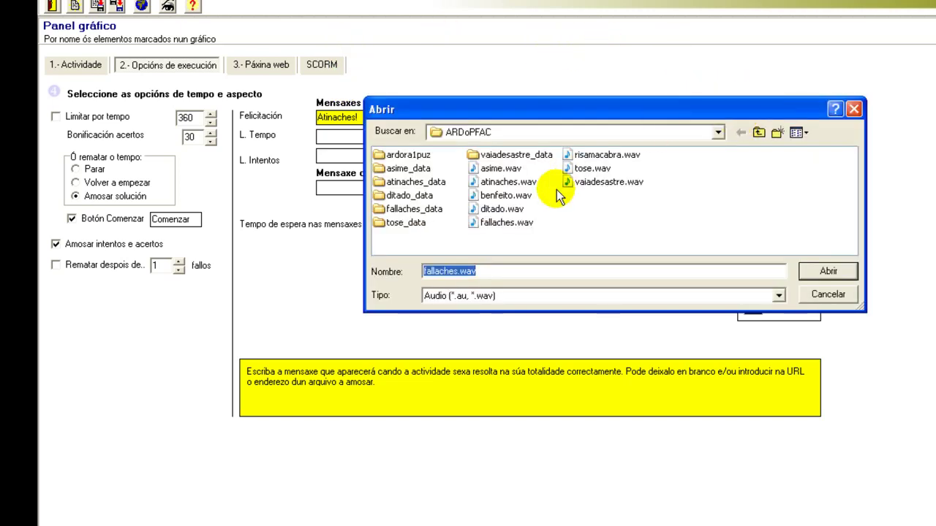
click(507, 181)
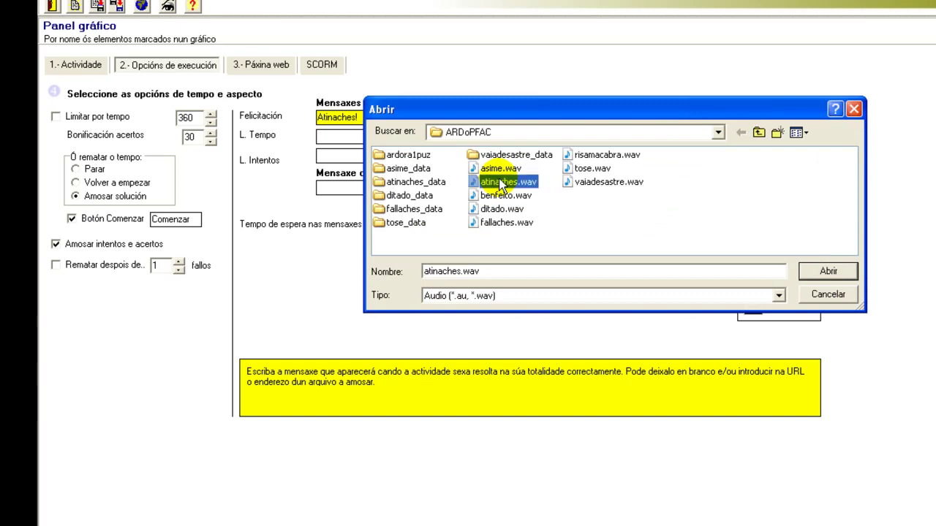
double_click(507, 182)
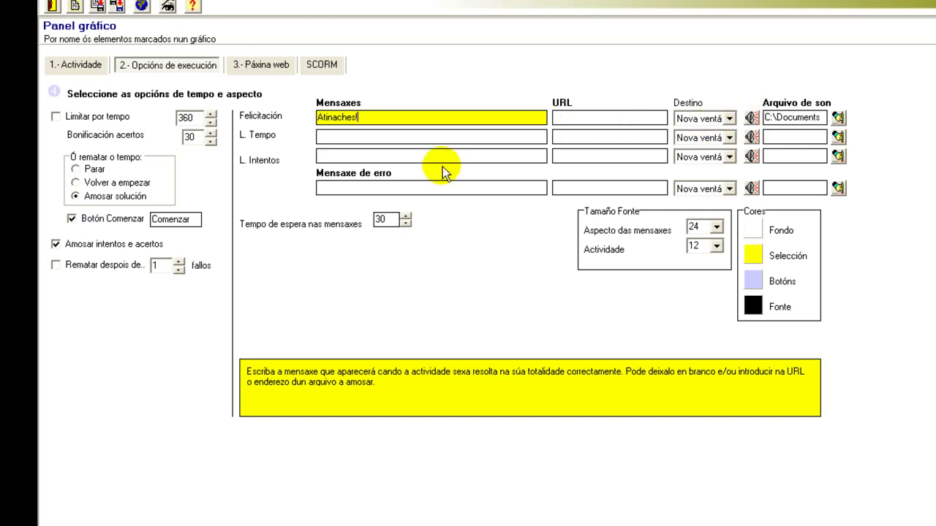
Set the Mensaxe de erro to "Fallaches!" and attach fallaches.wav as its sound file
click(360, 135)
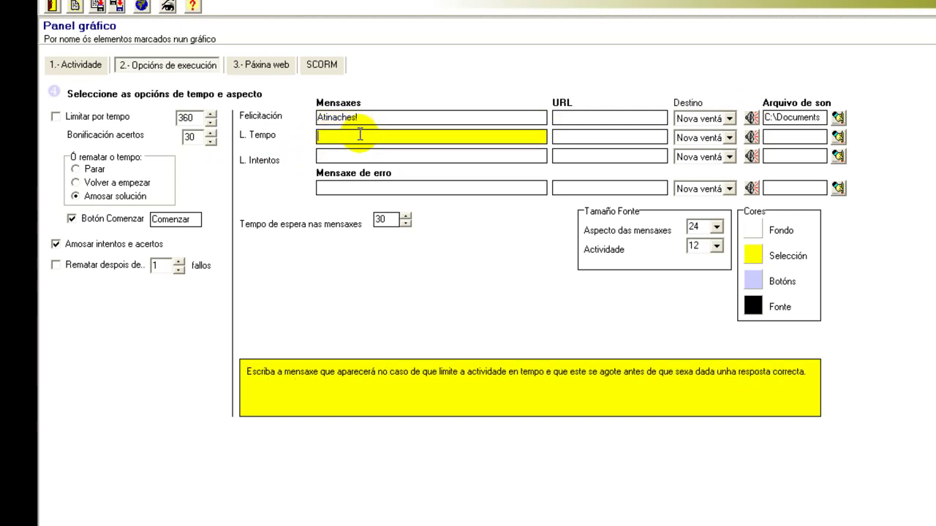
click(338, 159)
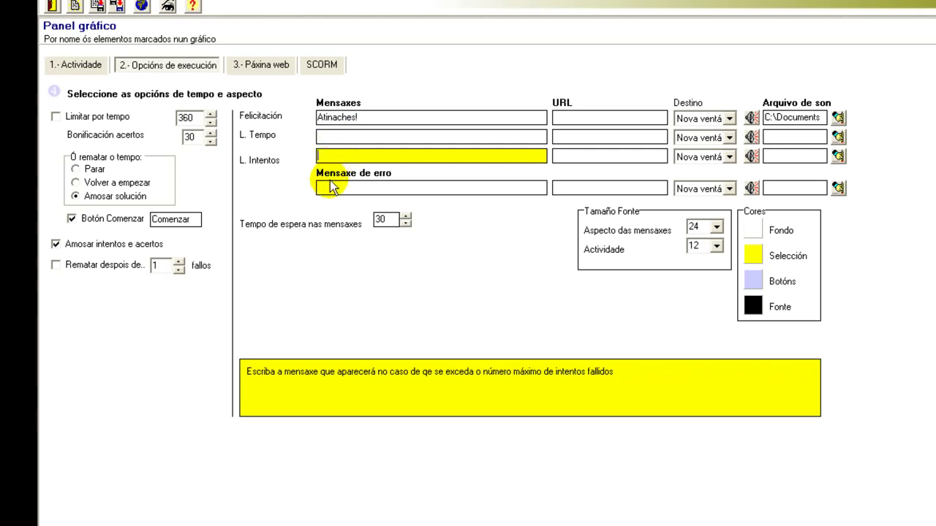
click(327, 188)
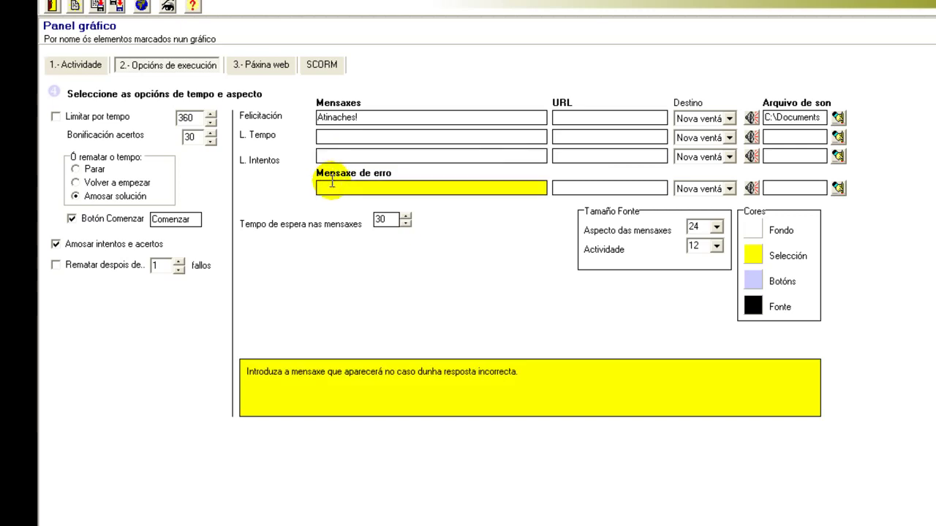
text(Fallaches!)
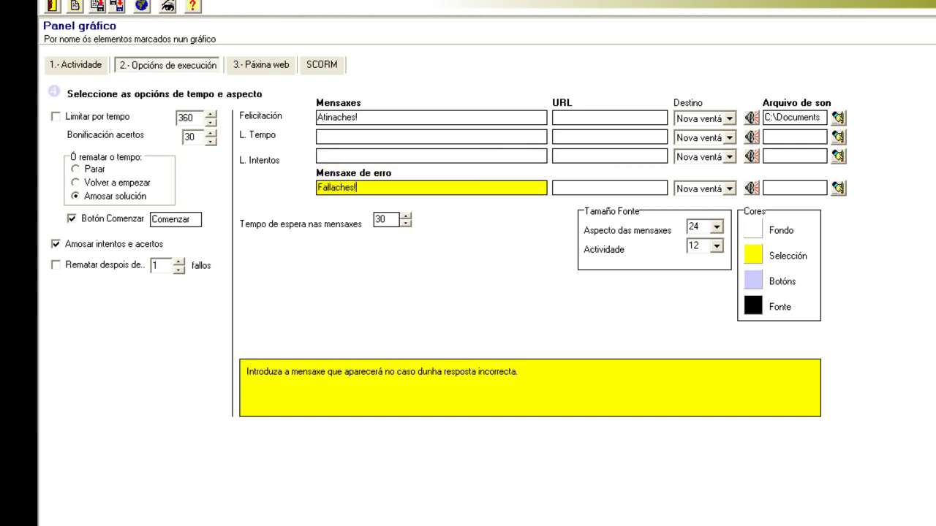
click(753, 189)
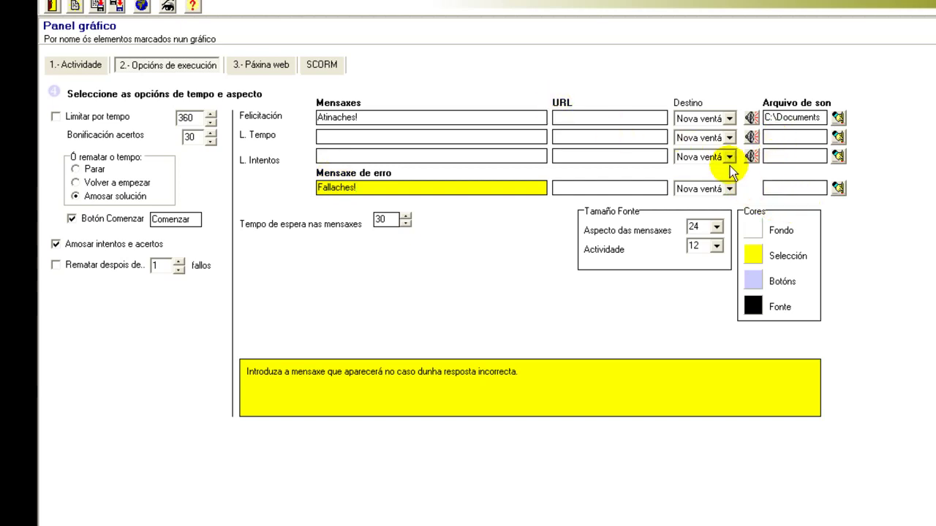
click(487, 223)
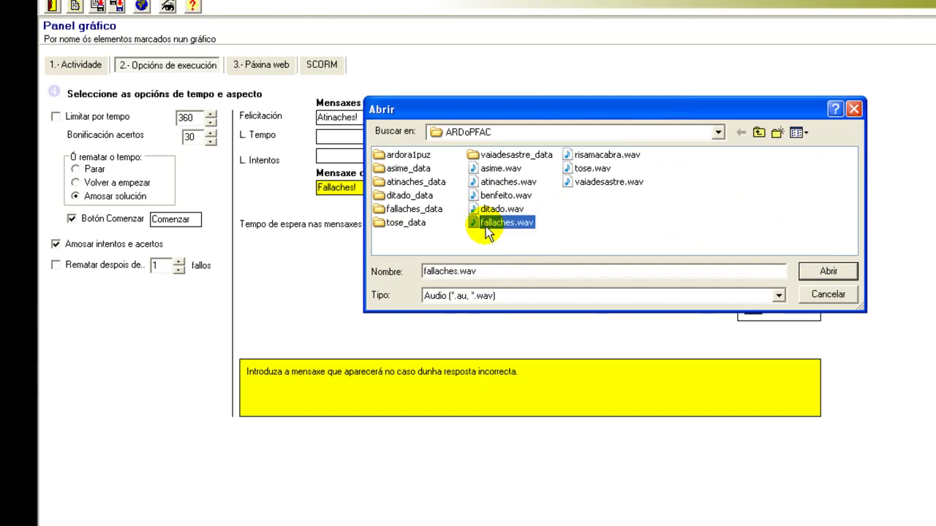
double_click(486, 225)
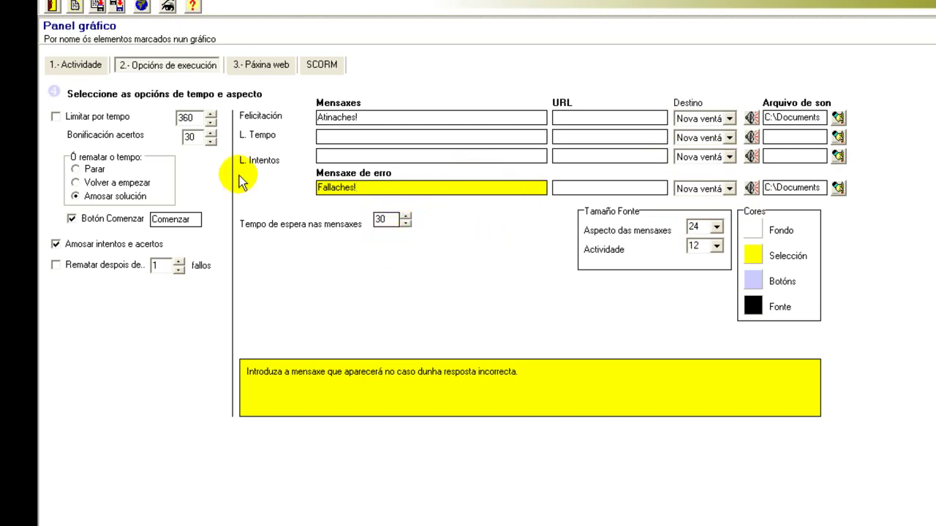
In the Páxina web settings, set the font size of the activity statement to 16
click(265, 70)
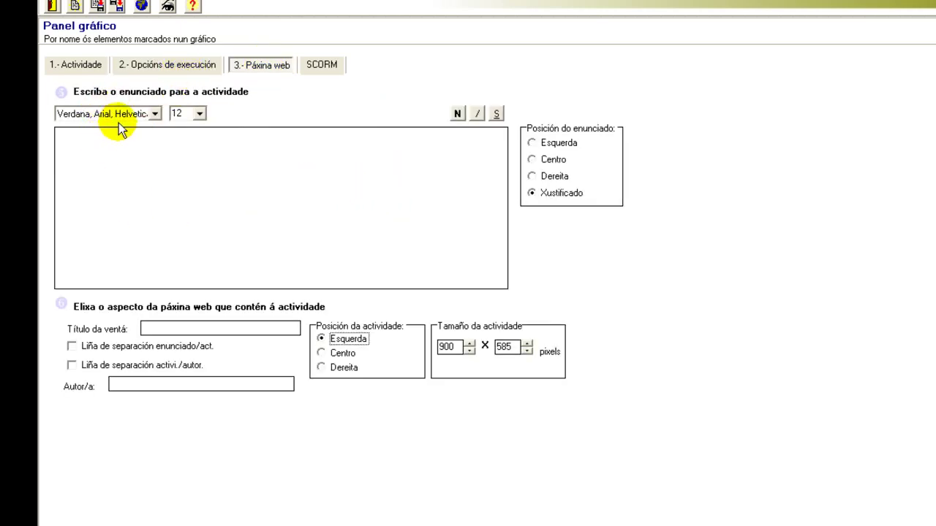
click(198, 113)
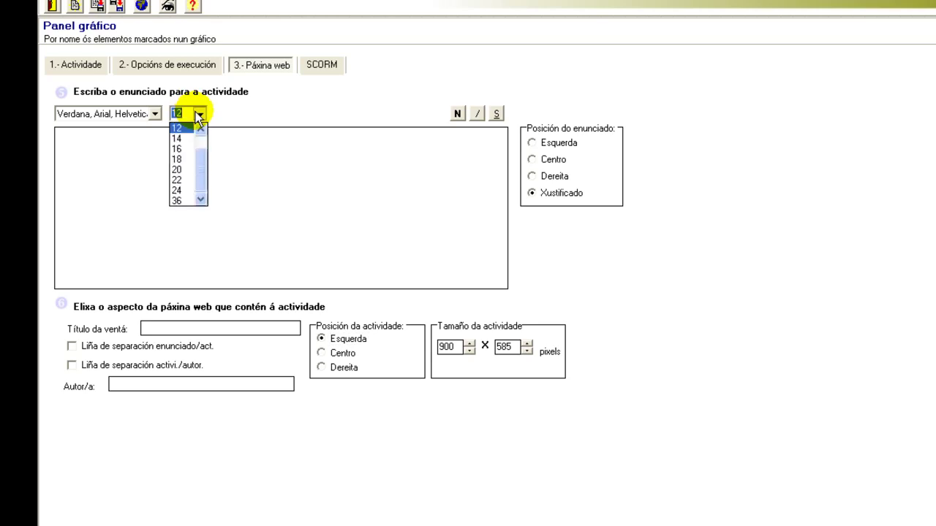
key(Escape)
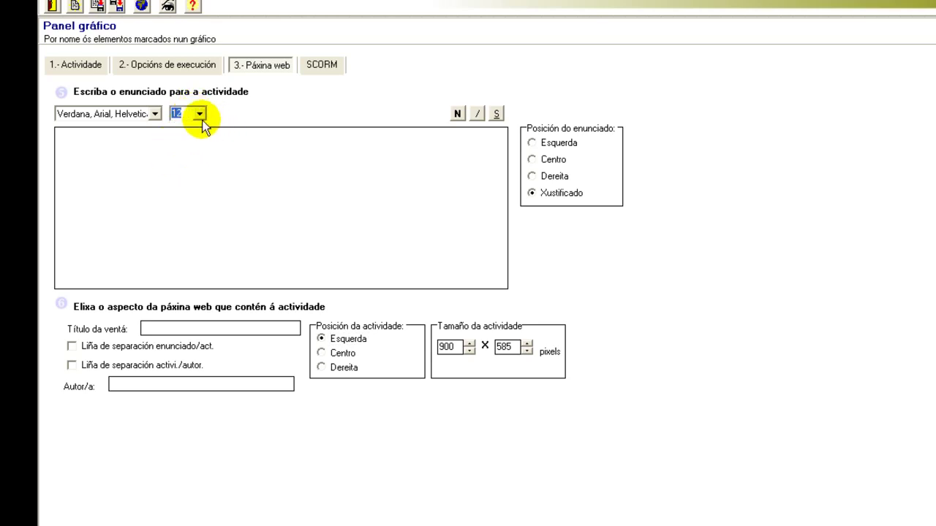
click(199, 115)
key(Escape)
click(200, 115)
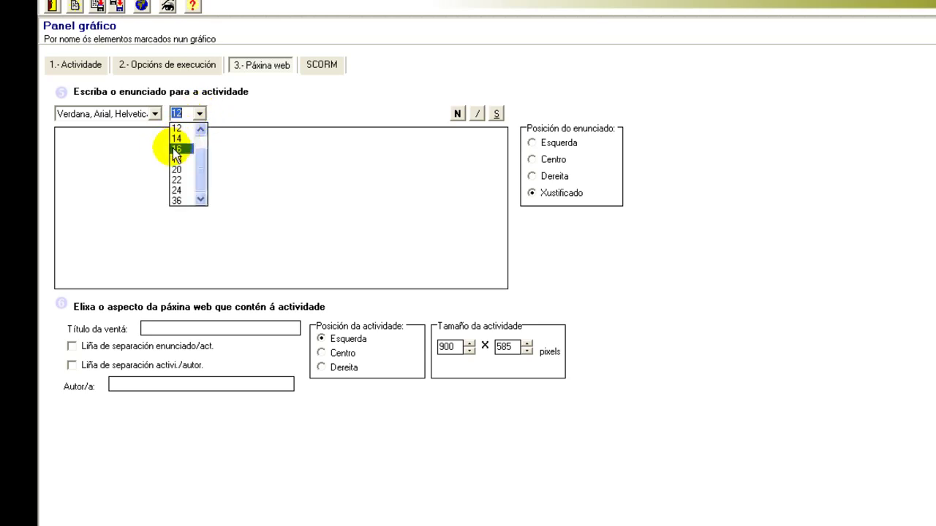
click(176, 150)
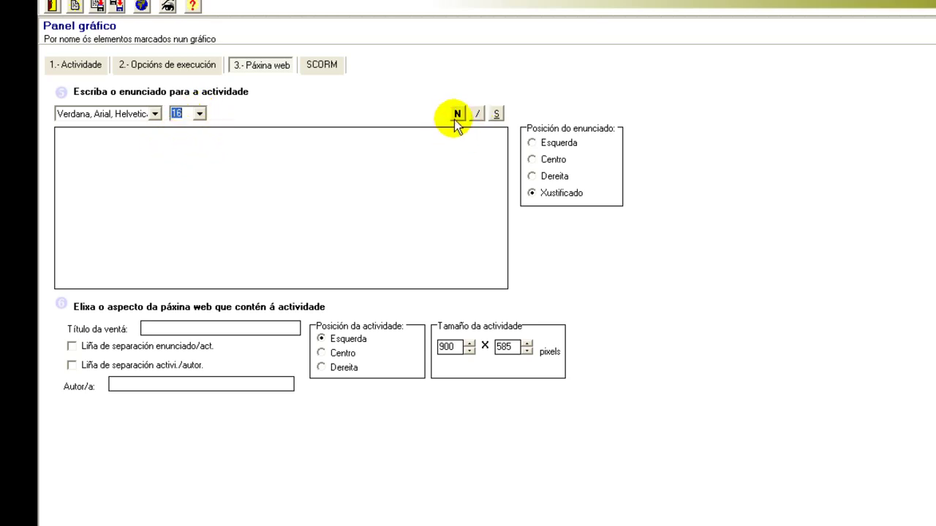
Write the activity statement "Selecciona a palabra que corresponda"
click(239, 132)
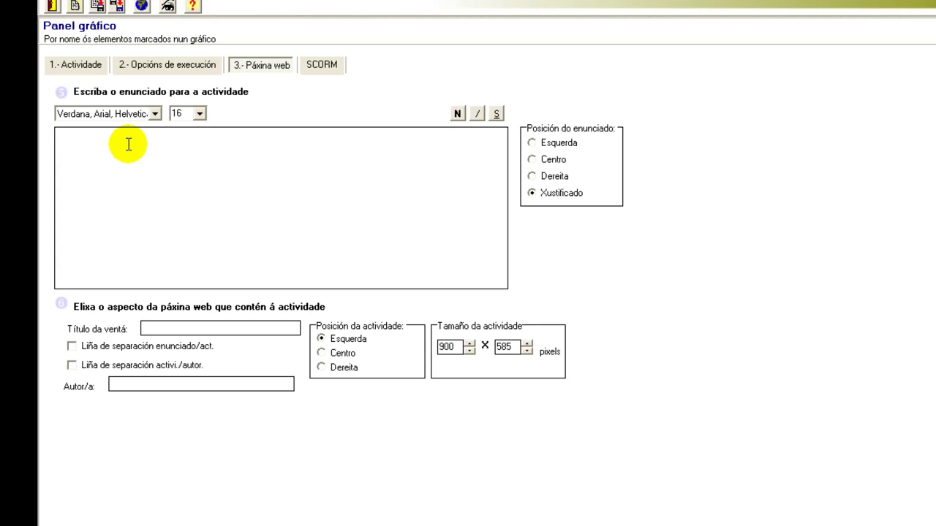
text(Se)
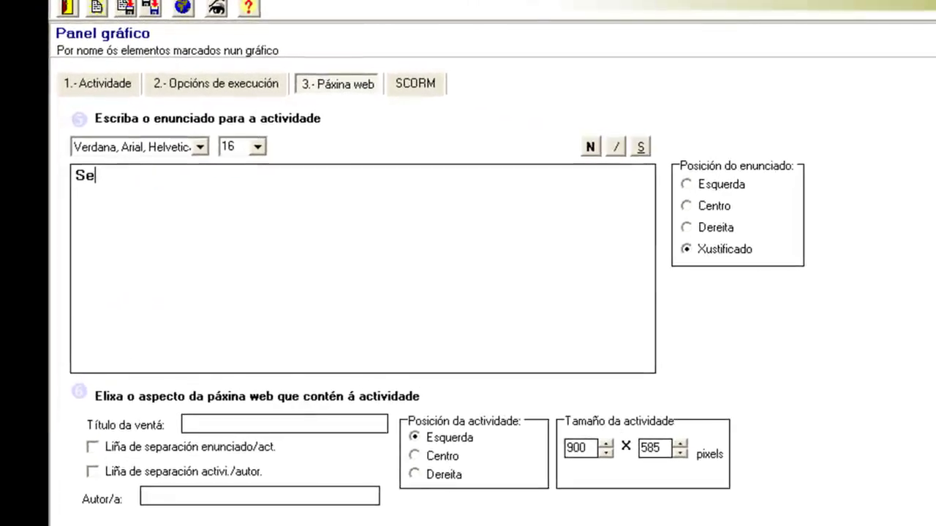
text(lec)
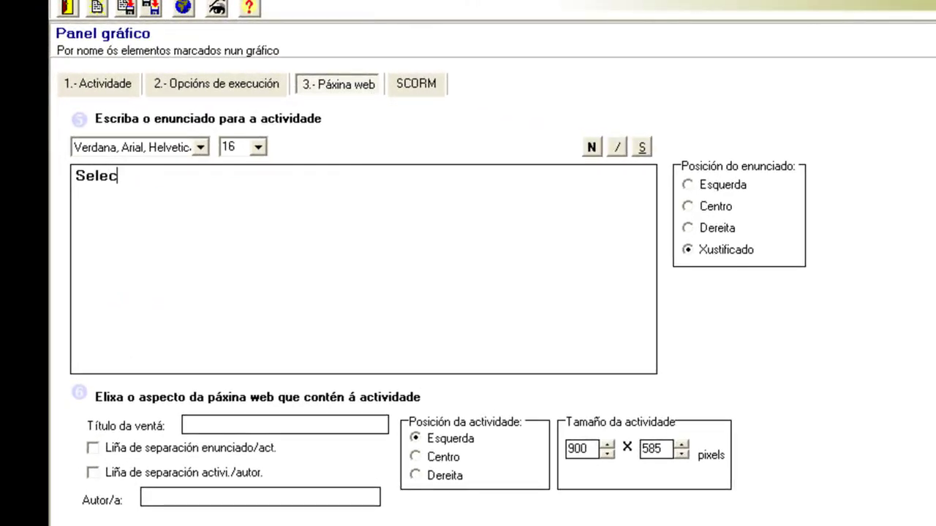
text(ciona a palab)
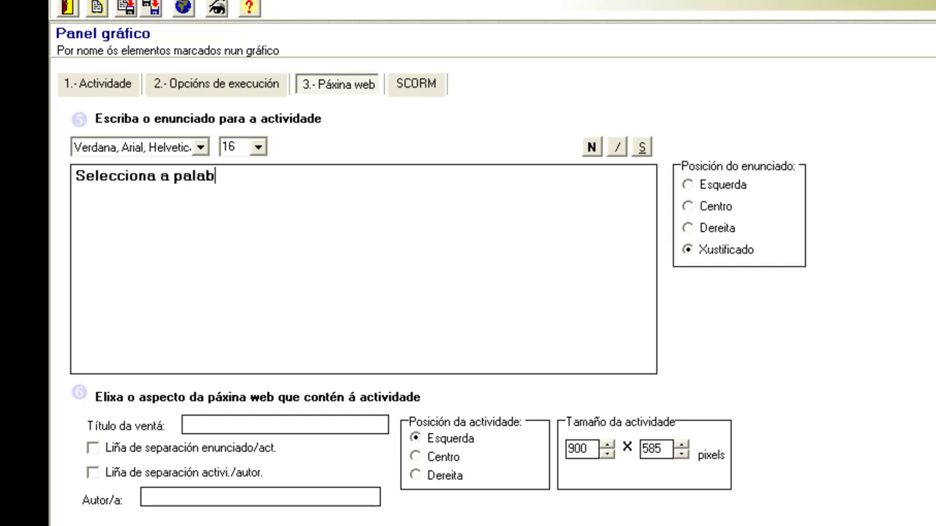
text(ra que cor)
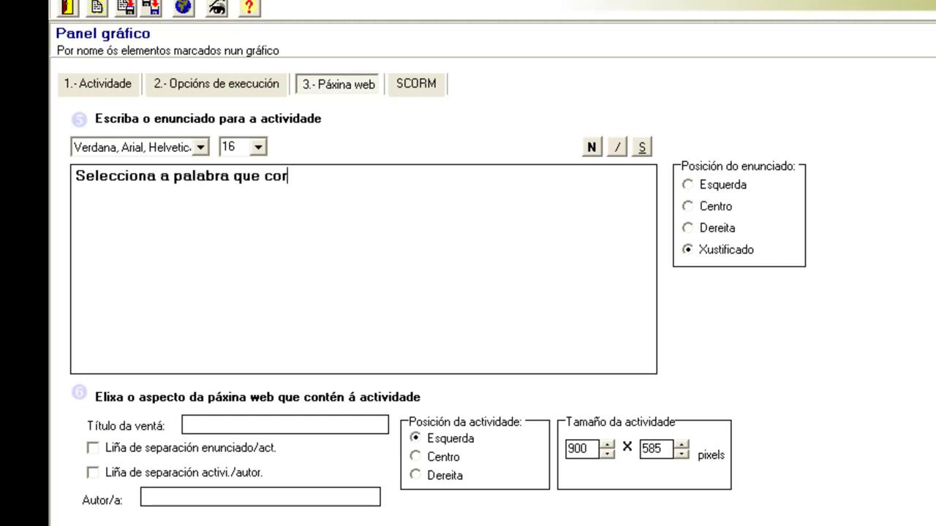
text(responda)
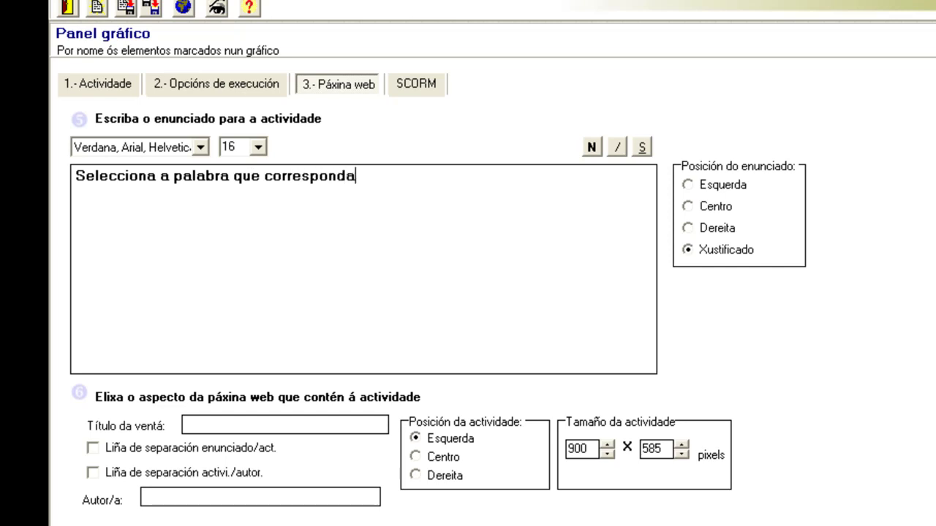
Title the window "Panel gráfico" and enable both separation lines, enunciado/act. and activi./autor
click(236, 418)
text(Panel gráfico)
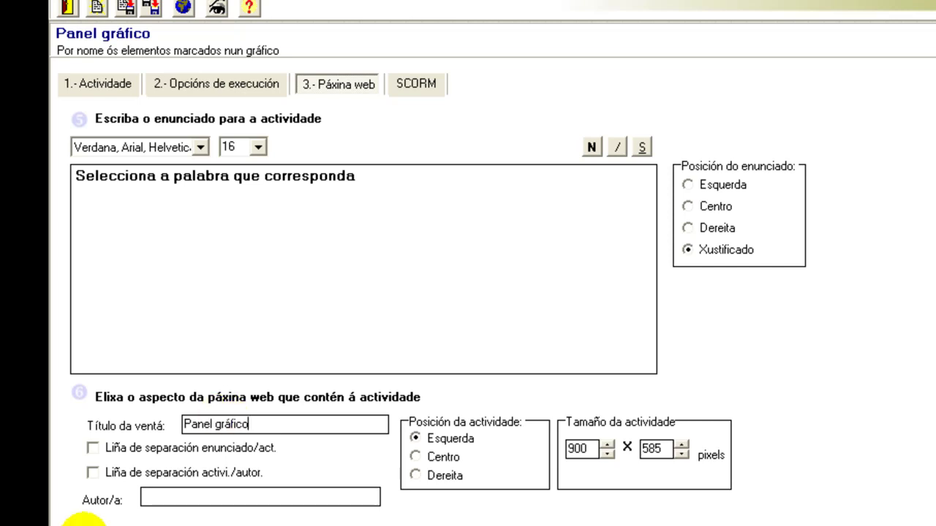
click(94, 448)
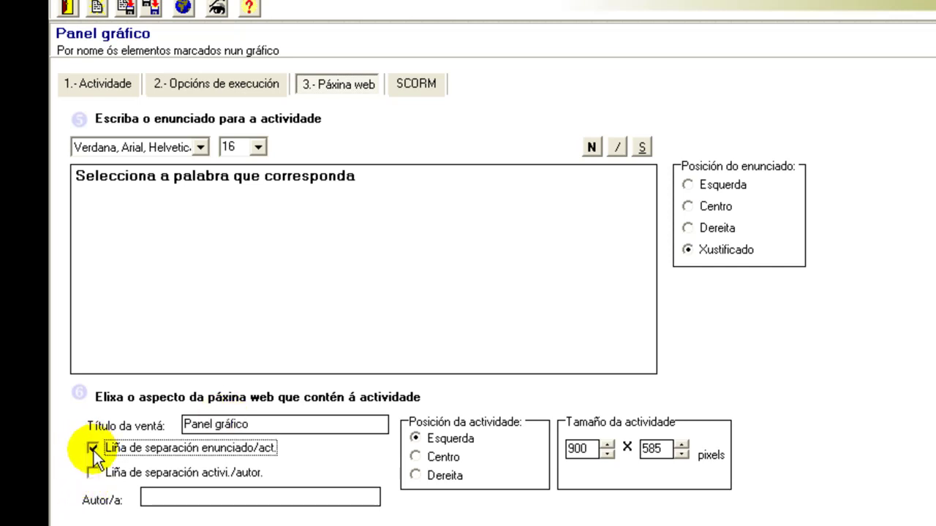
click(92, 473)
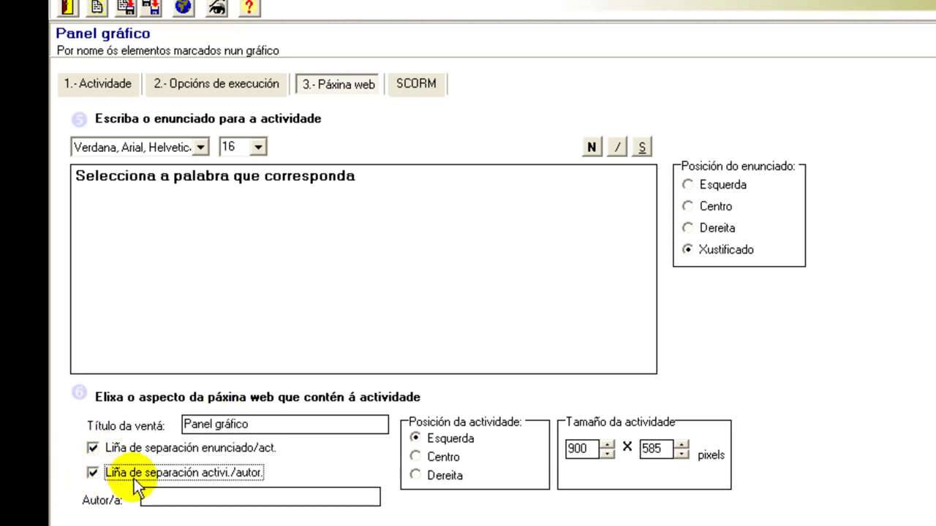
Enter the author's full name for the web page and check the activity's width and height in pixels
click(167, 500)
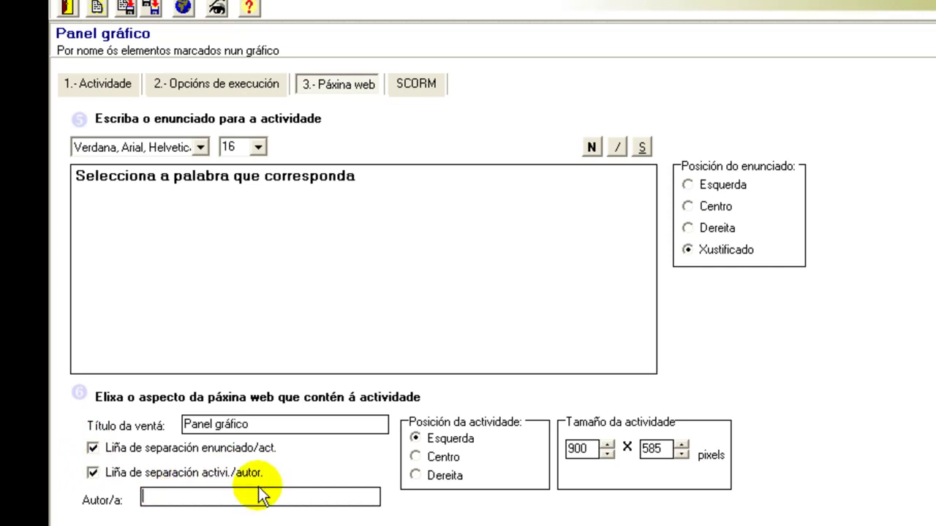
text(Aurora)
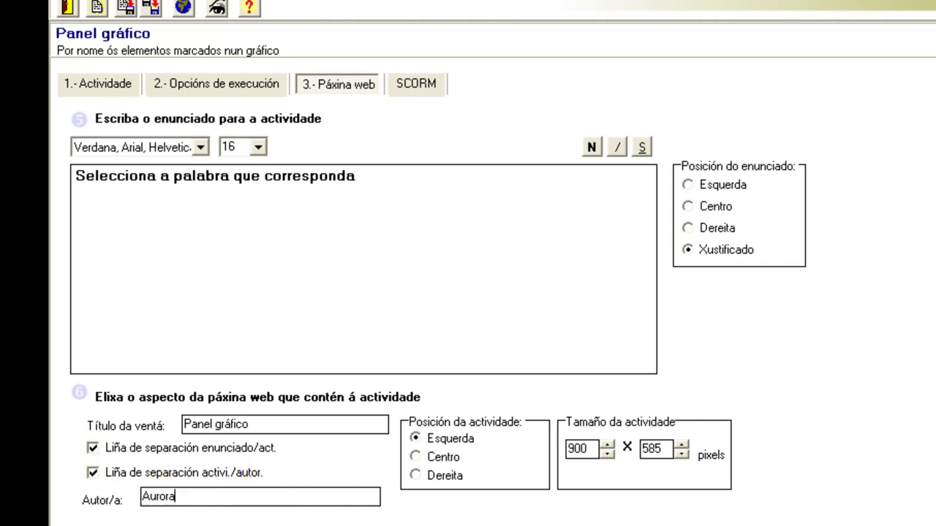
text( Gay)
double_click(594, 449)
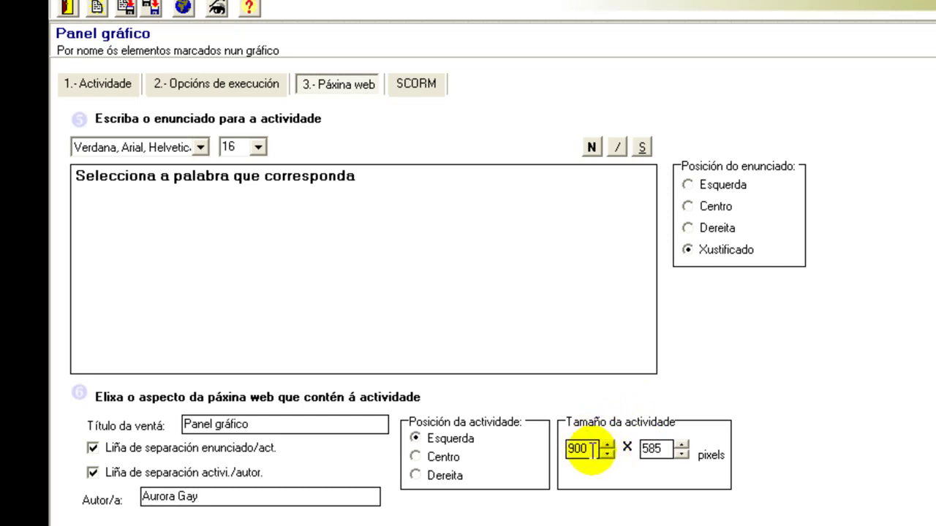
click(644, 450)
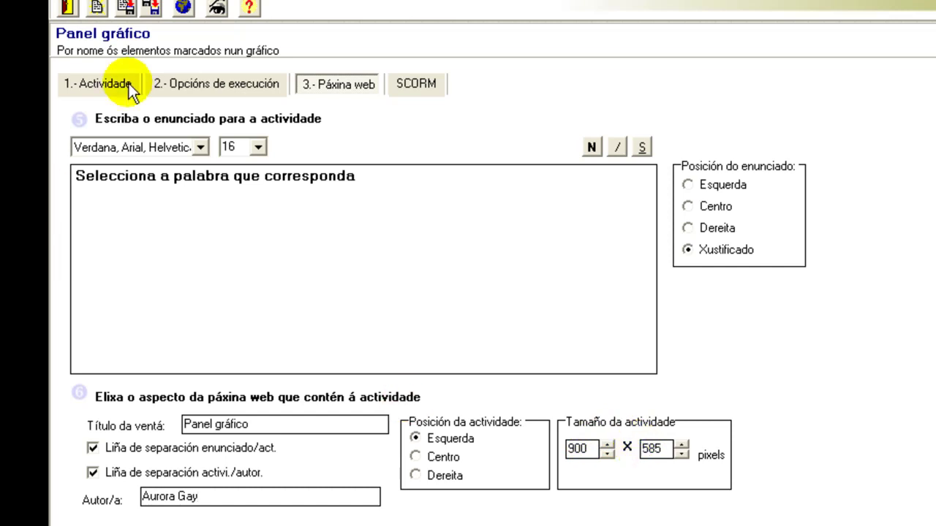
Preview the activity in Firefox and test placing "boneco de neve", "bola", "estrela" and "árbore Nadal" on the picture's points
click(216, 9)
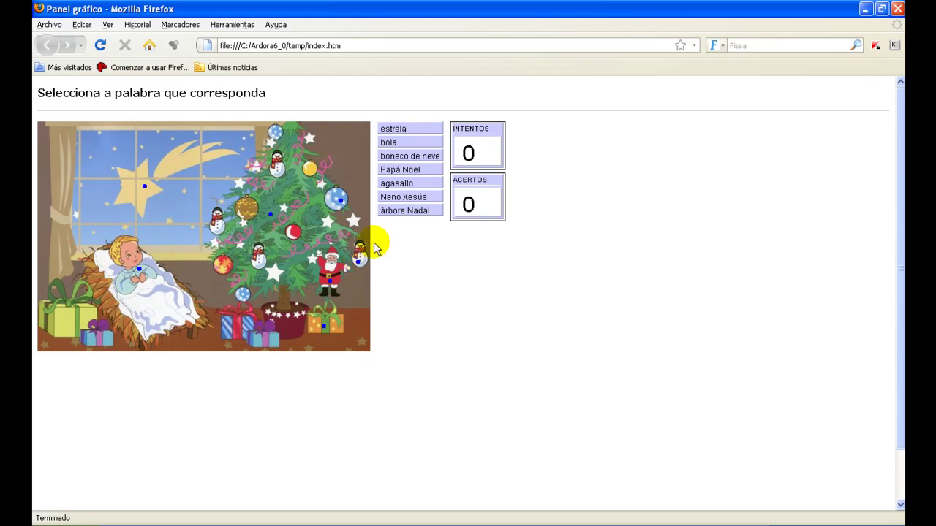
click(394, 157)
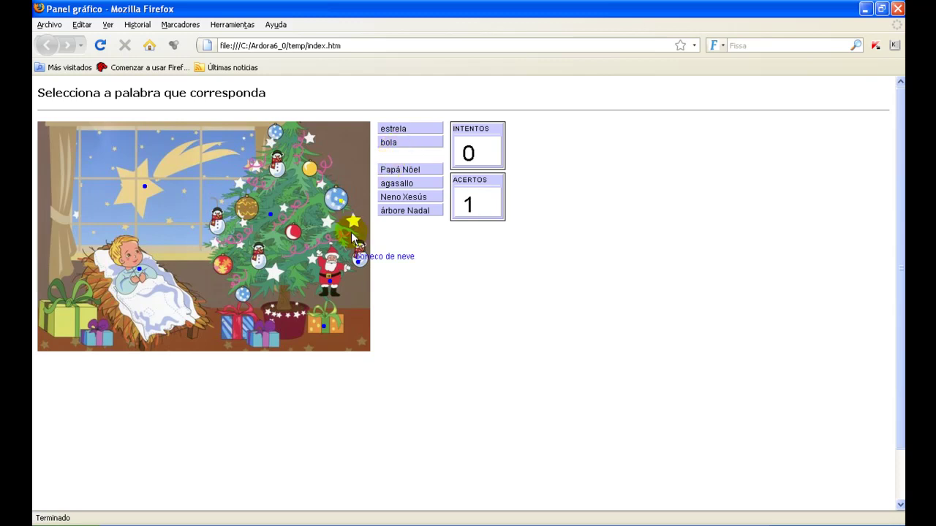
click(391, 142)
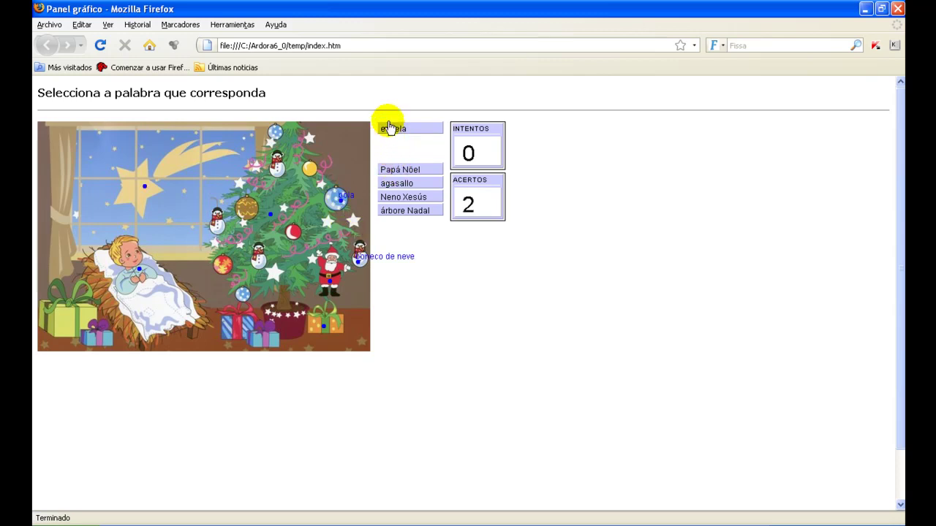
click(388, 129)
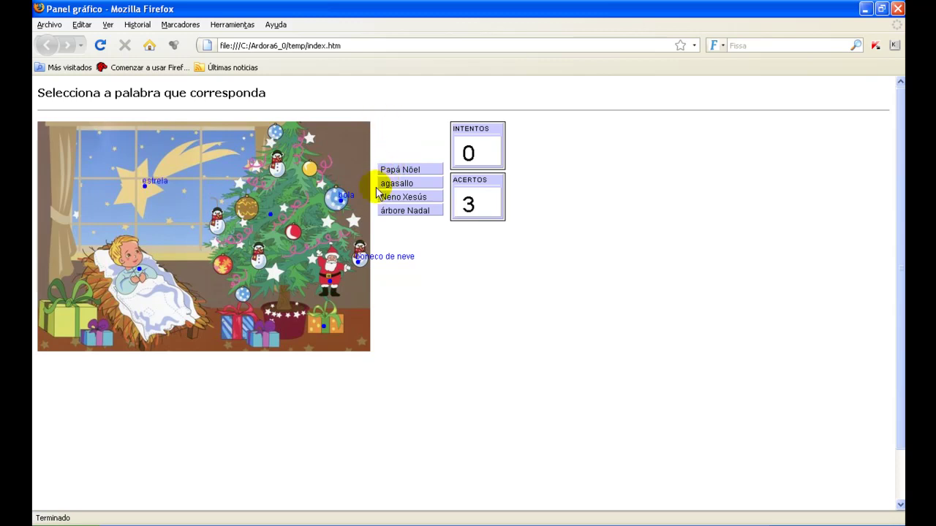
click(402, 208)
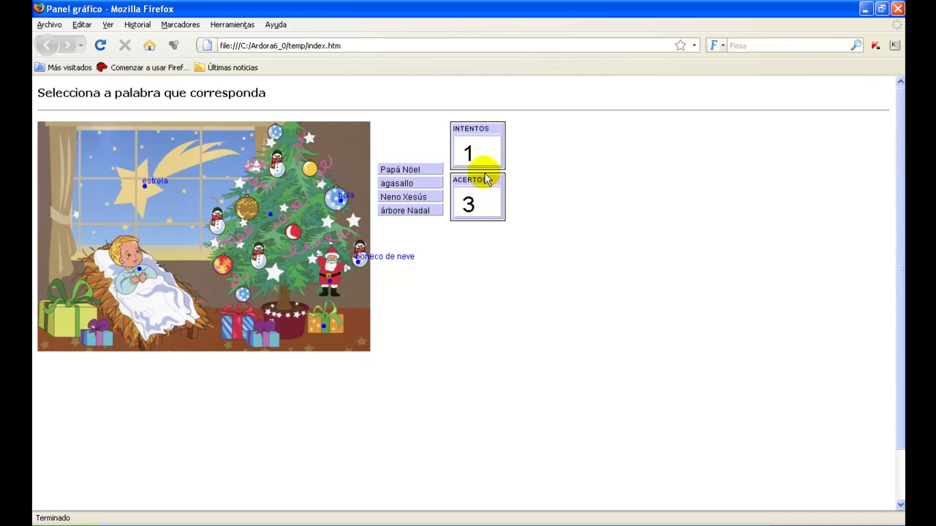
Finish testing the preview by placing "árbore Nadal", "Neno Xesús", "agasallo" and "Papá Nöel", check the page's footer and close the preview
click(398, 212)
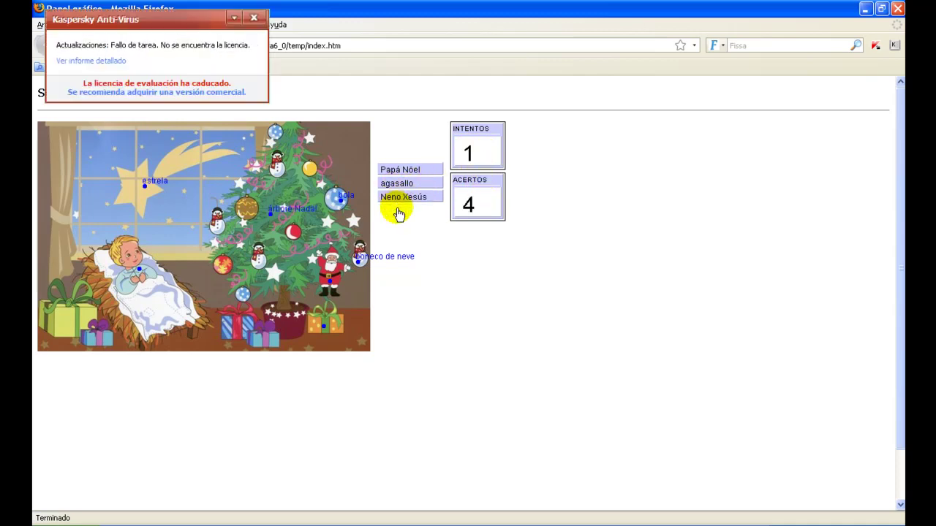
click(259, 14)
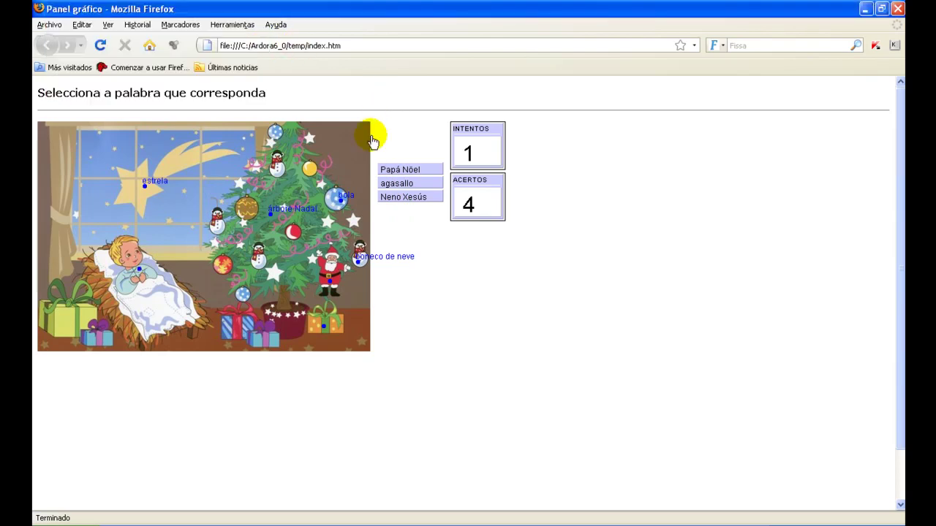
click(409, 199)
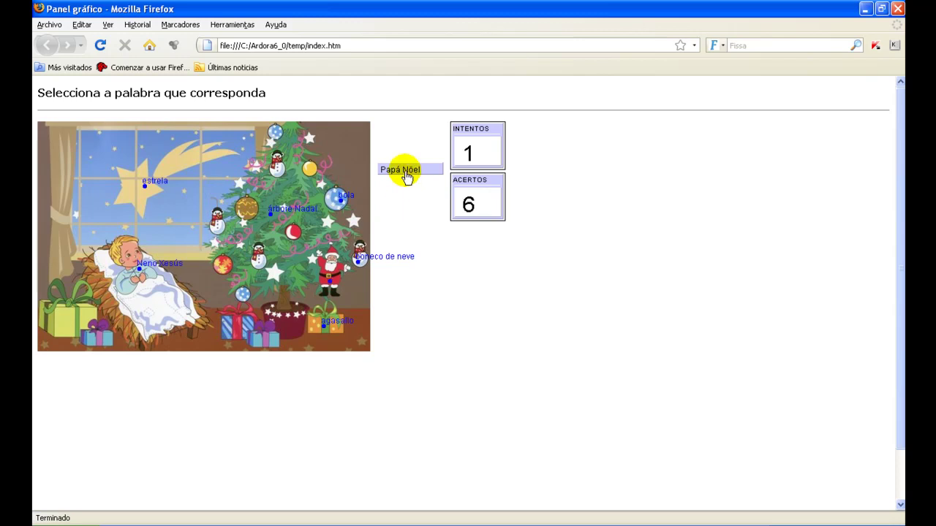
click(406, 174)
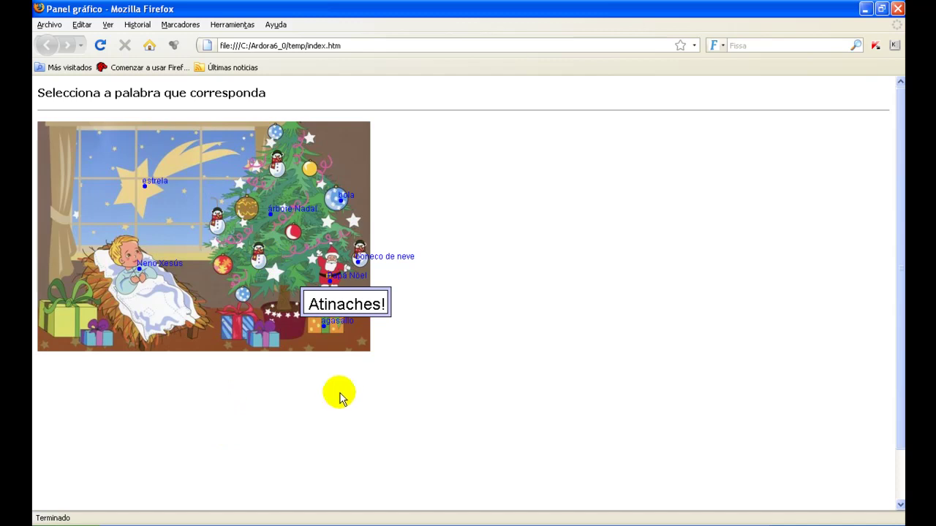
drag(900, 404, 901, 468)
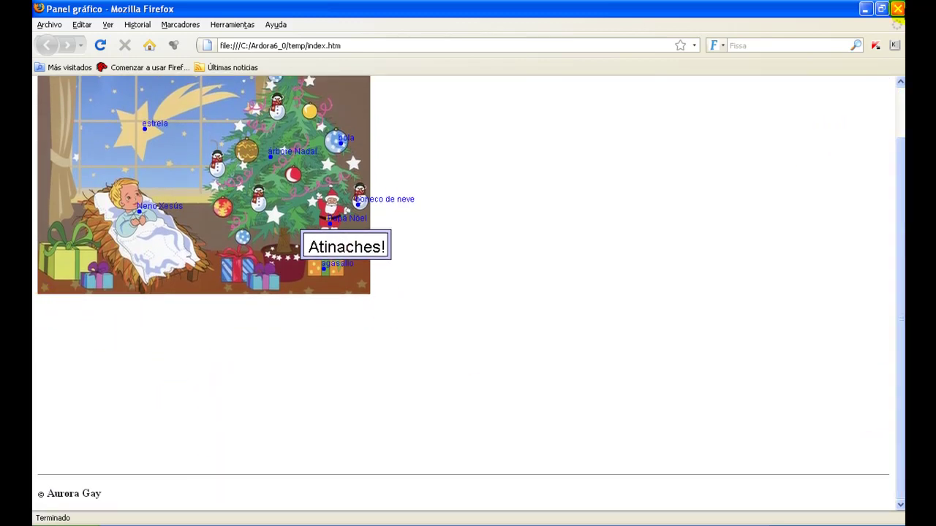
click(898, 8)
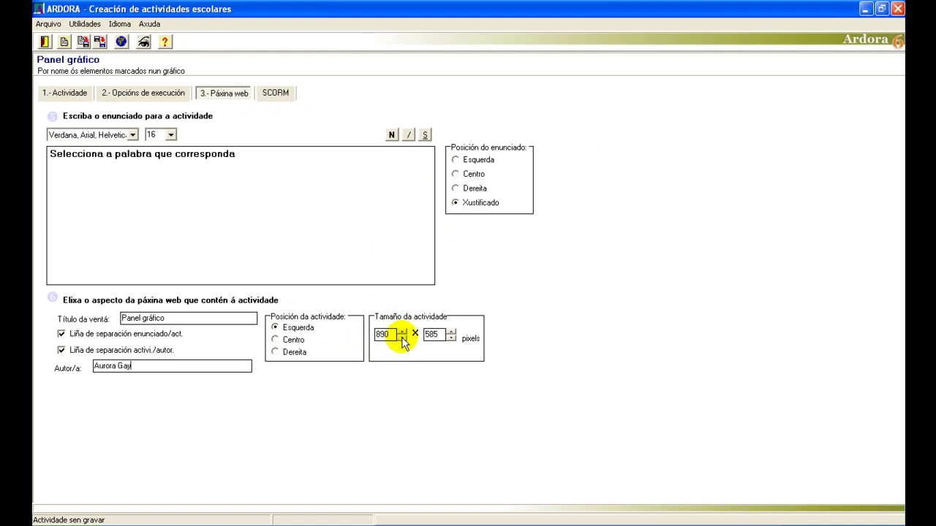
Reduce the activity's width to 750 pixels
click(402, 339)
click(402, 339)
click(402, 339)
click(402, 339)
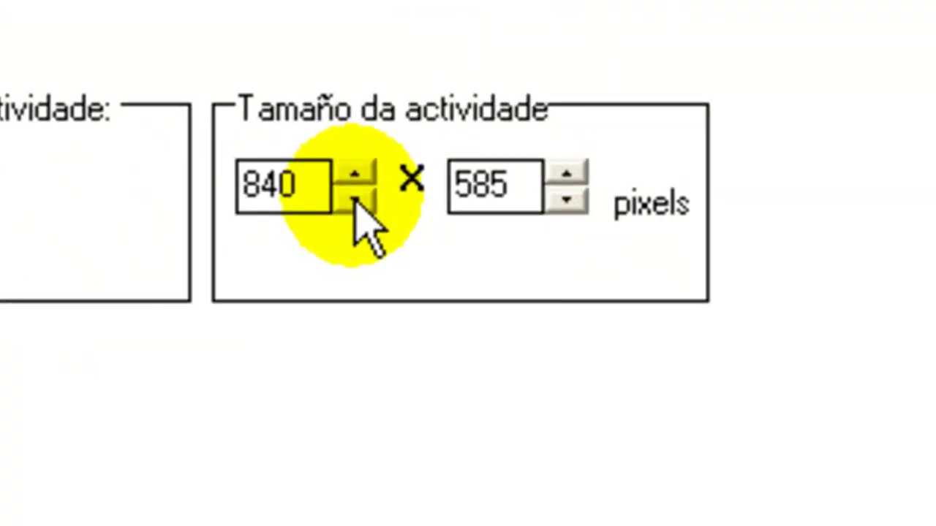
click(402, 338)
click(402, 338)
click(356, 200)
click(356, 200)
click(356, 201)
click(356, 200)
click(356, 200)
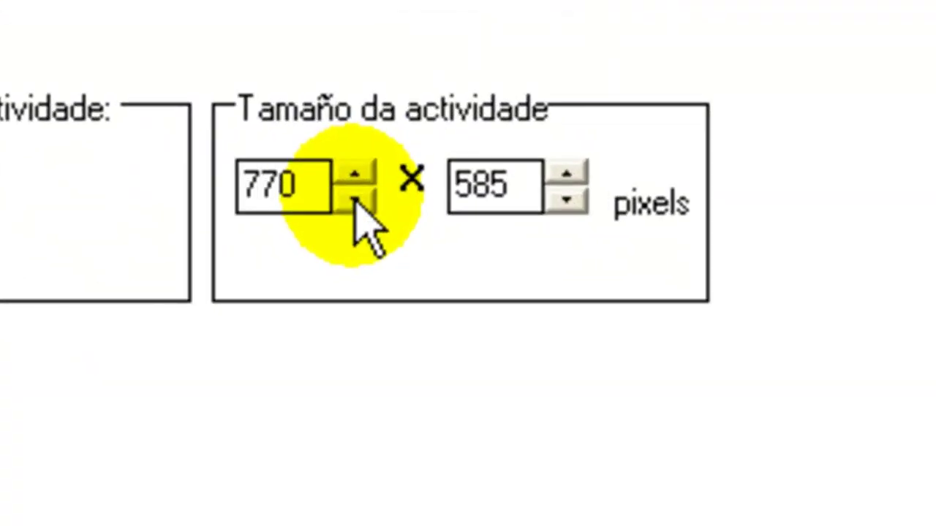
click(357, 200)
click(356, 200)
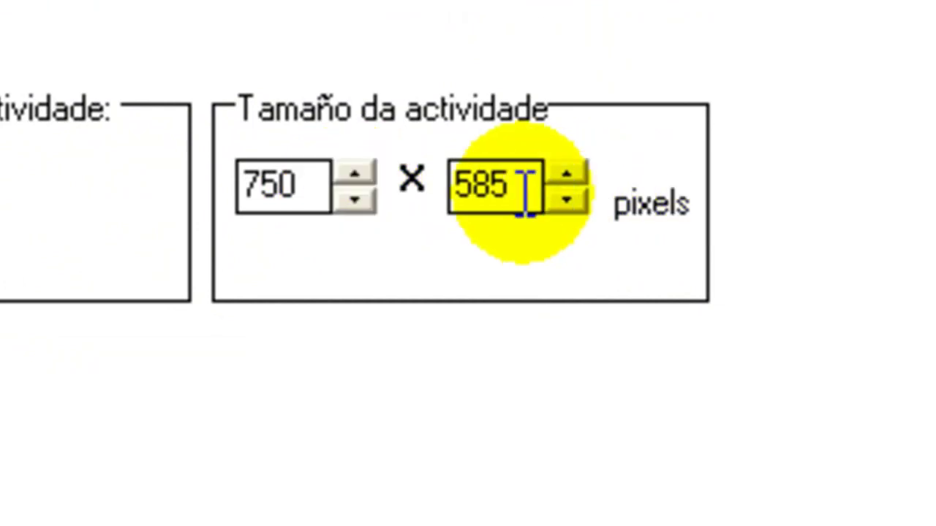
Reduce the activity's height to 553 pixels and check the page down to its footer in a browser preview
click(564, 198)
click(566, 199)
click(567, 199)
click(567, 199)
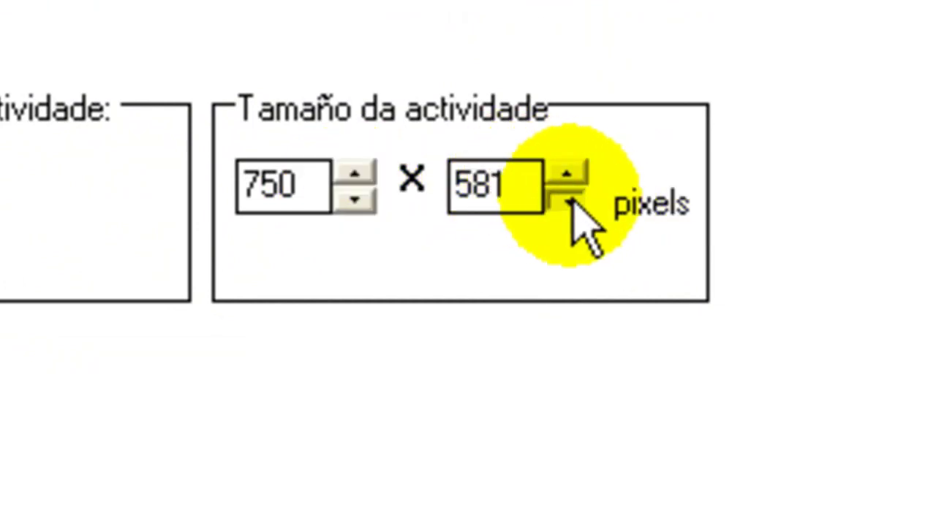
click(569, 200)
click(569, 199)
click(570, 202)
click(570, 202)
click(570, 201)
click(569, 201)
click(570, 201)
click(569, 201)
click(569, 200)
click(569, 200)
click(570, 200)
click(569, 200)
click(570, 200)
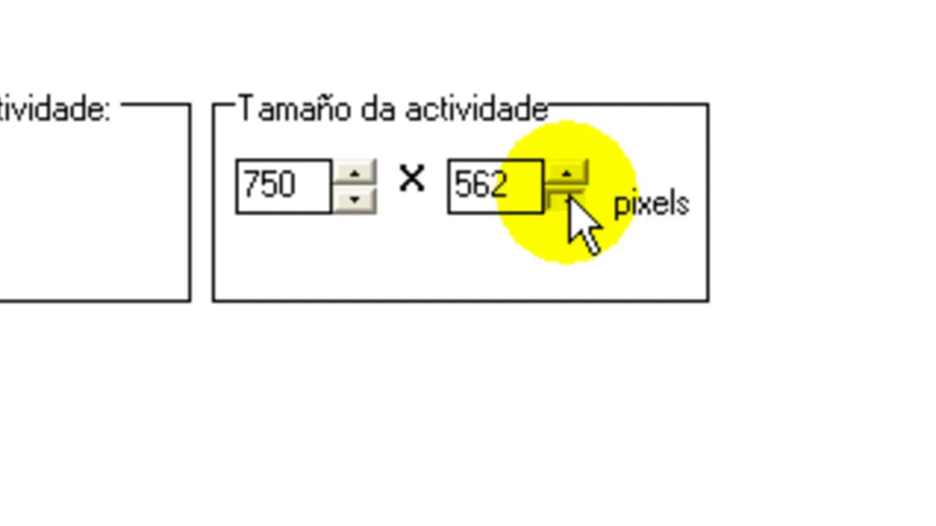
click(569, 200)
click(569, 200)
click(570, 201)
click(570, 200)
click(570, 200)
click(569, 201)
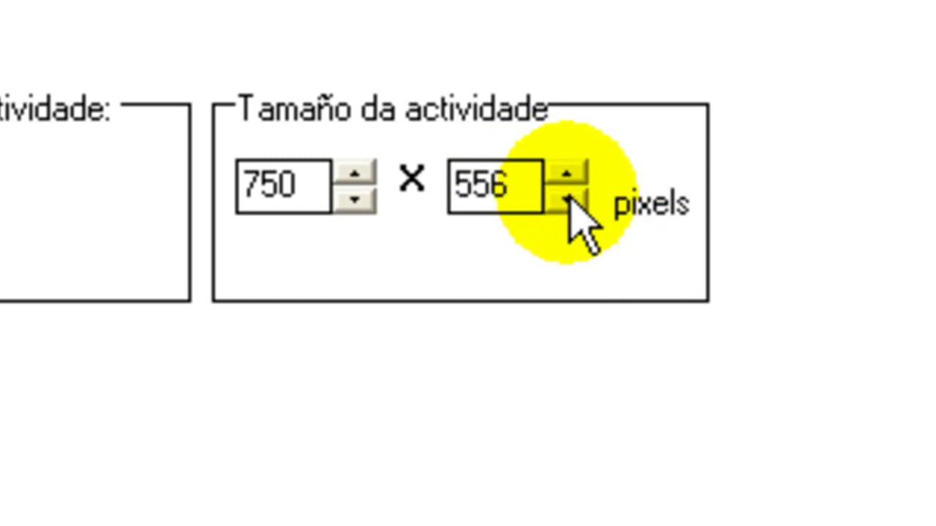
click(570, 200)
click(569, 200)
click(569, 200)
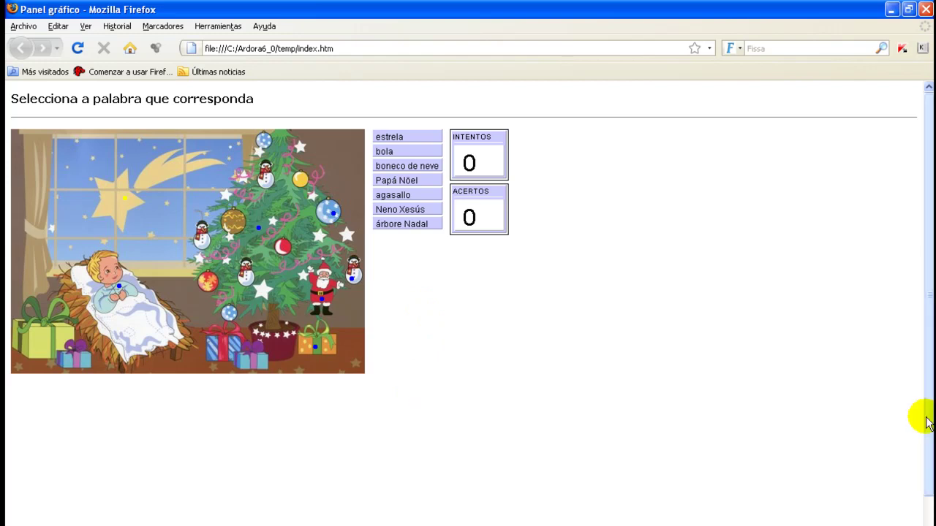
drag(927, 425, 928, 455)
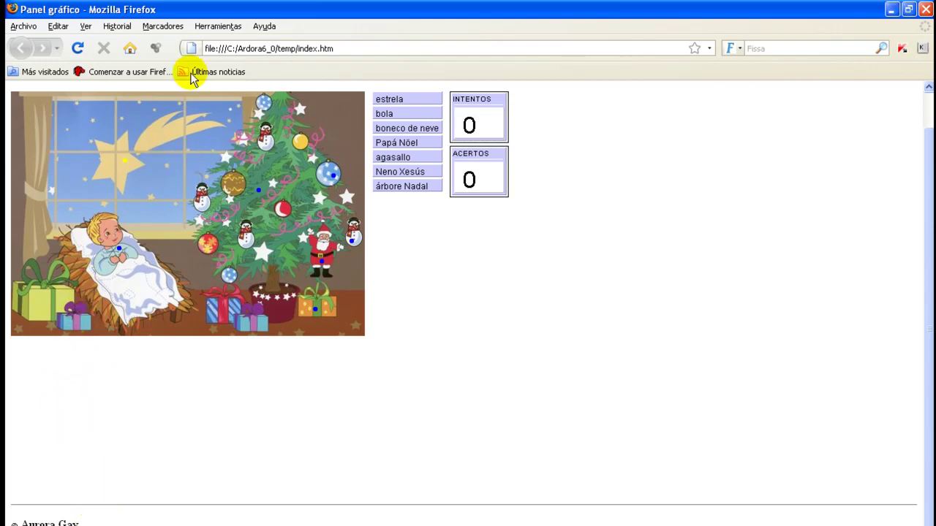
click(925, 9)
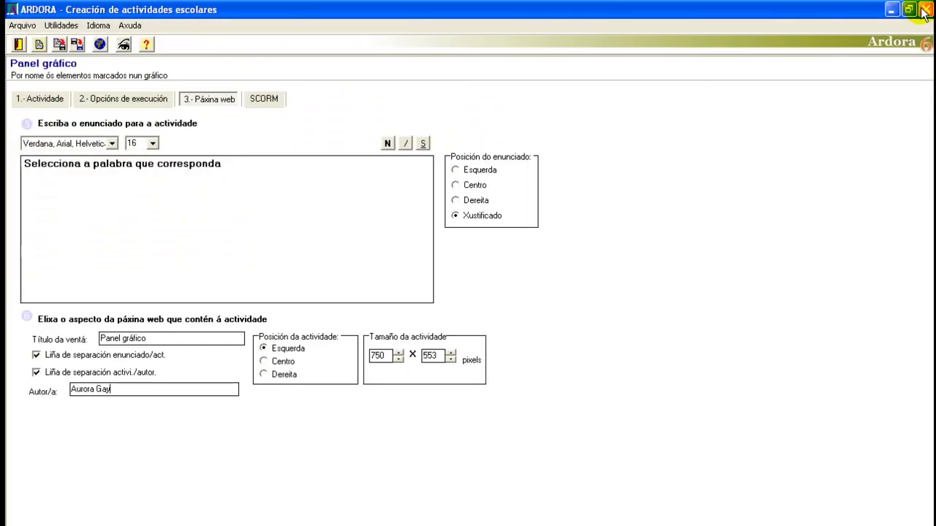
Reduce the activity size to 600 × 491 pixels and check the page layout in a browser preview
double_click(377, 355)
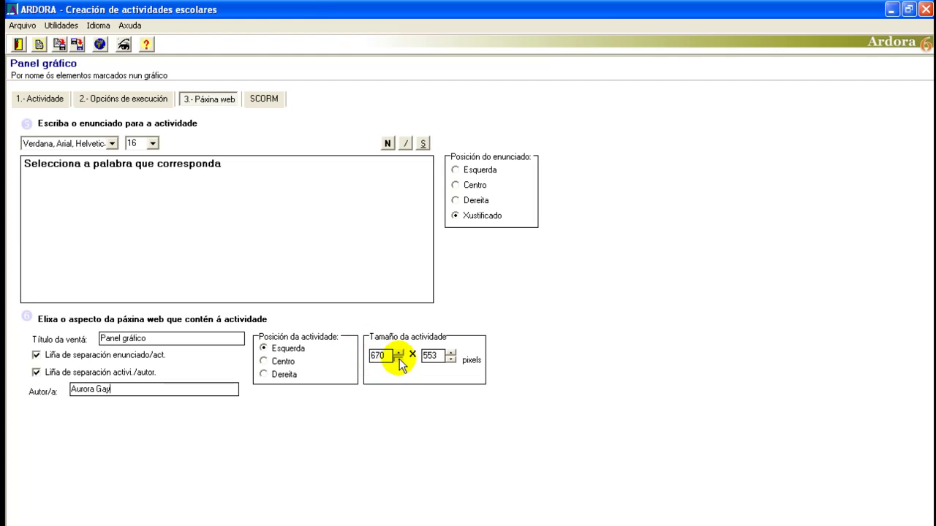
click(399, 359)
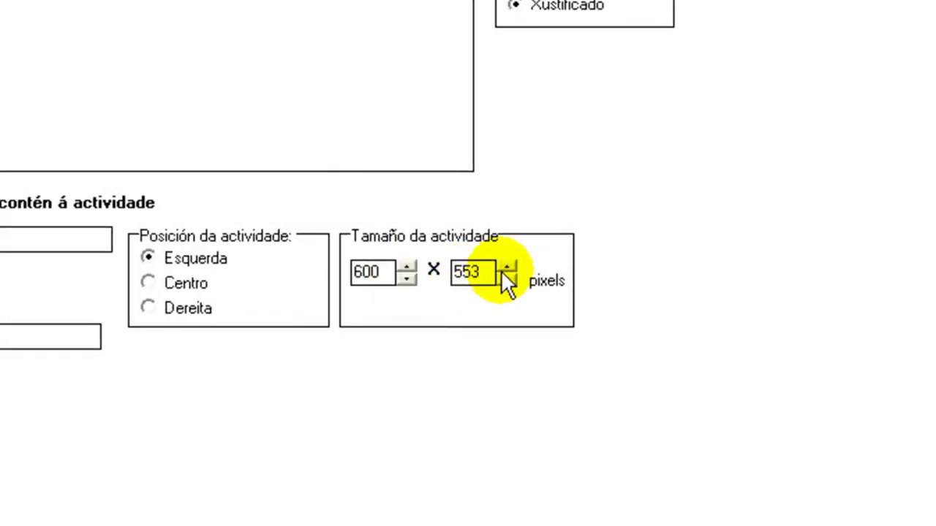
click(496, 278)
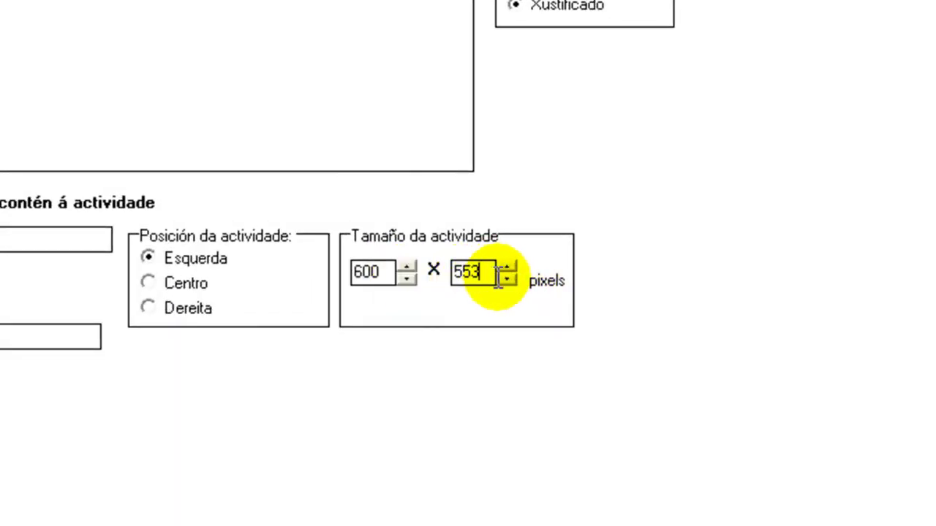
click(509, 279)
click(508, 280)
click(508, 280)
click(508, 279)
click(508, 279)
click(508, 279)
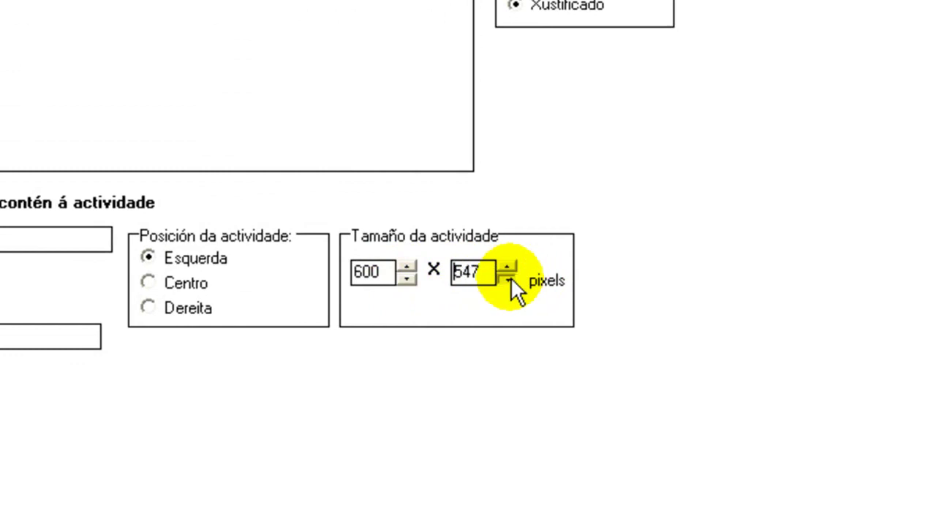
click(508, 279)
click(508, 279)
click(508, 280)
click(508, 279)
click(508, 279)
click(508, 279)
click(508, 279)
click(508, 279)
click(508, 279)
click(508, 279)
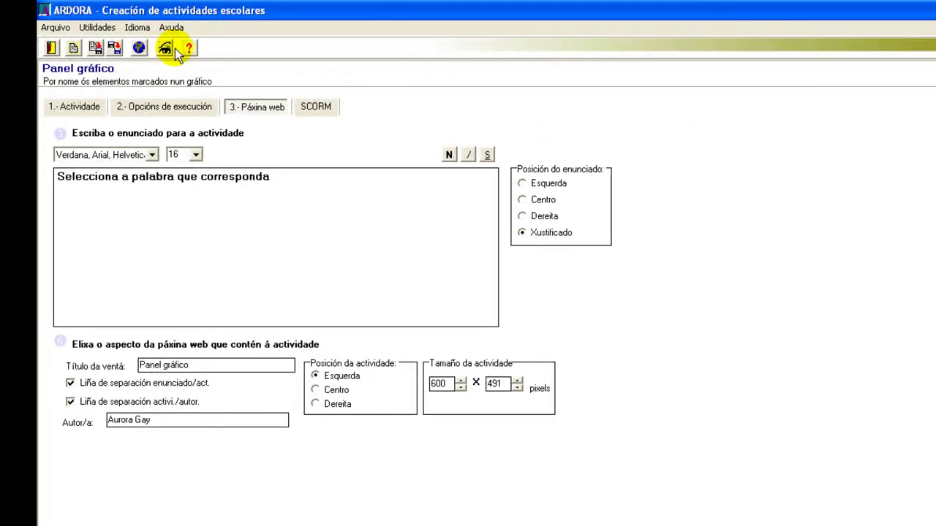
click(167, 48)
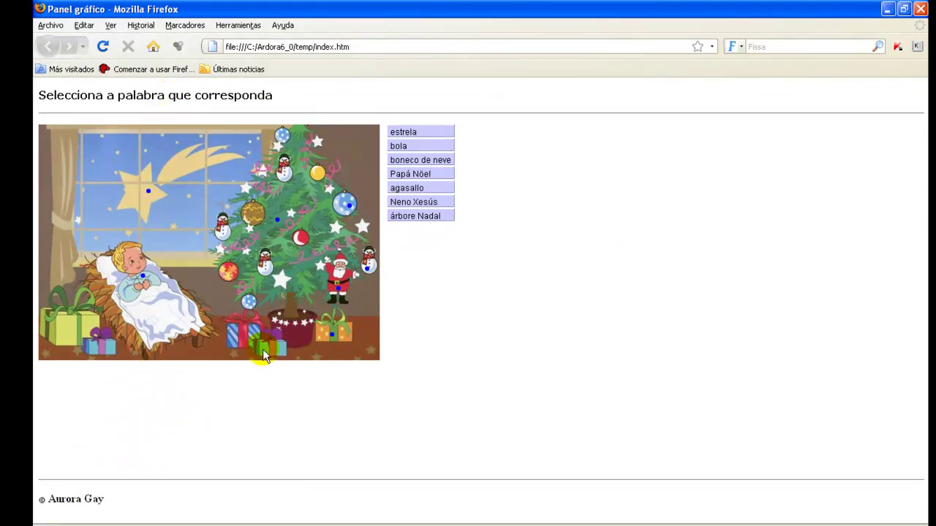
click(922, 11)
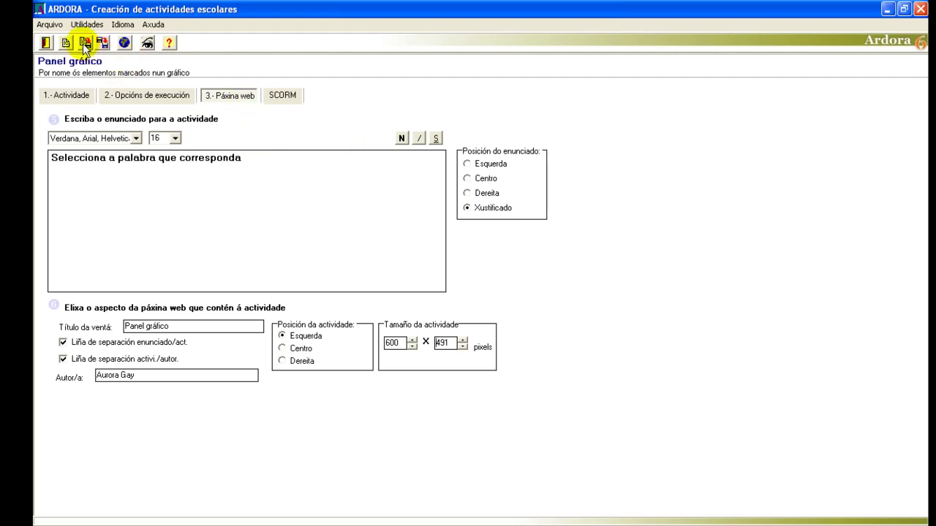
Publish the activity as an HTML page named "panelgrafico" in the ARDoPFAC folder
click(124, 43)
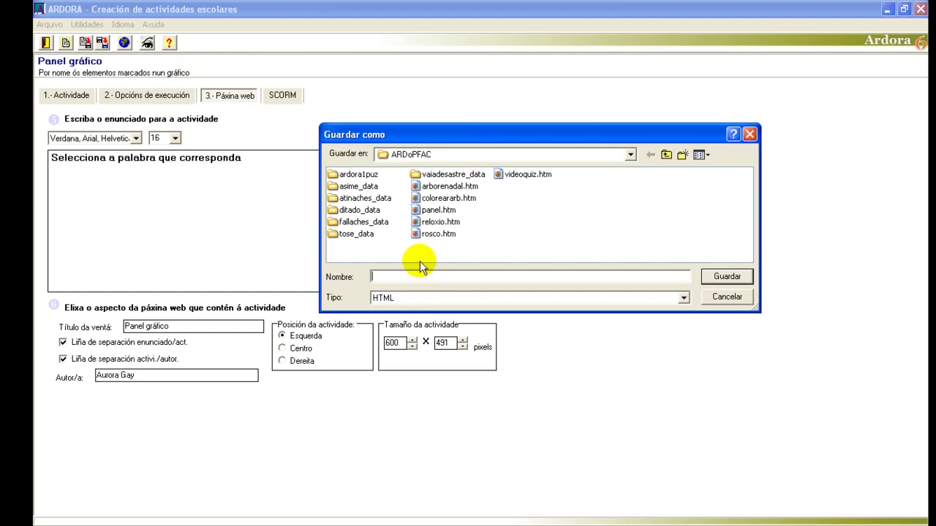
text(pan)
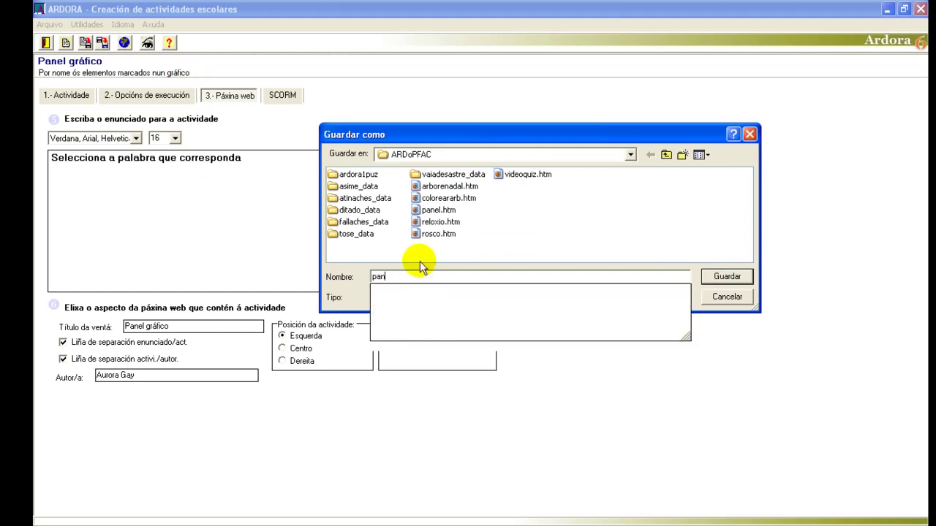
text(elg)
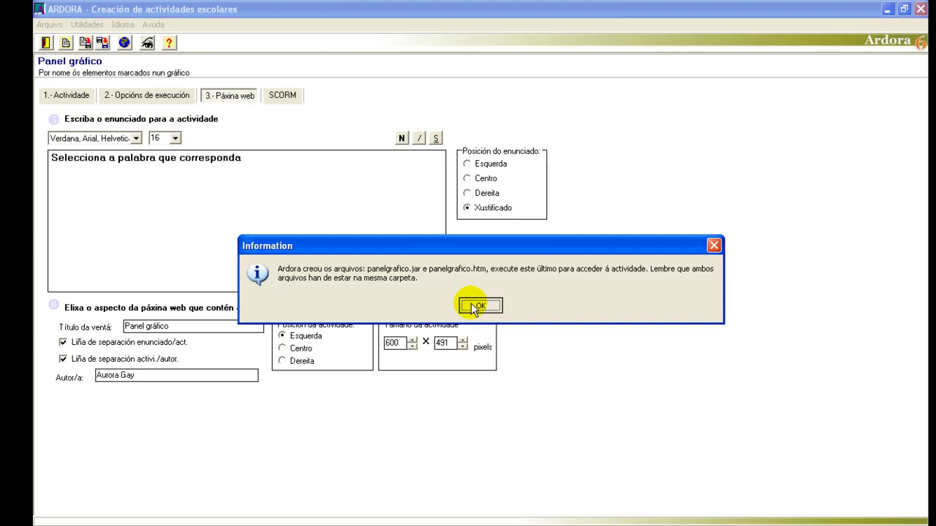
click(477, 305)
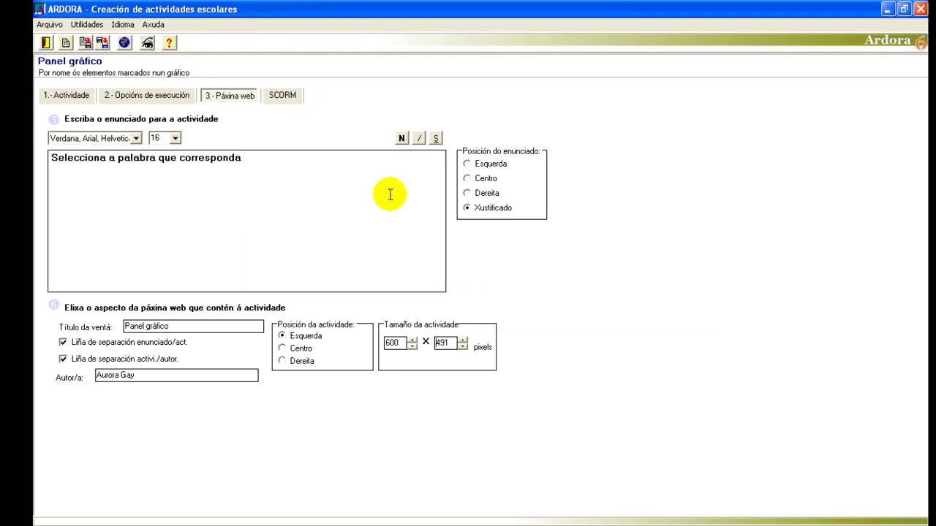
Create a new word game activity of the type Sopa de letras without saving the current activity
click(44, 26)
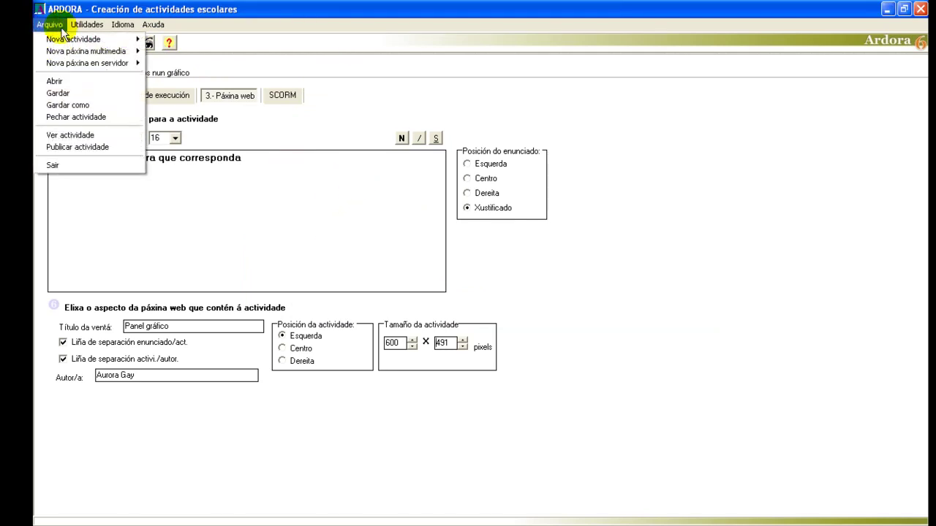
mouse_move(81, 45)
mouse_move(239, 44)
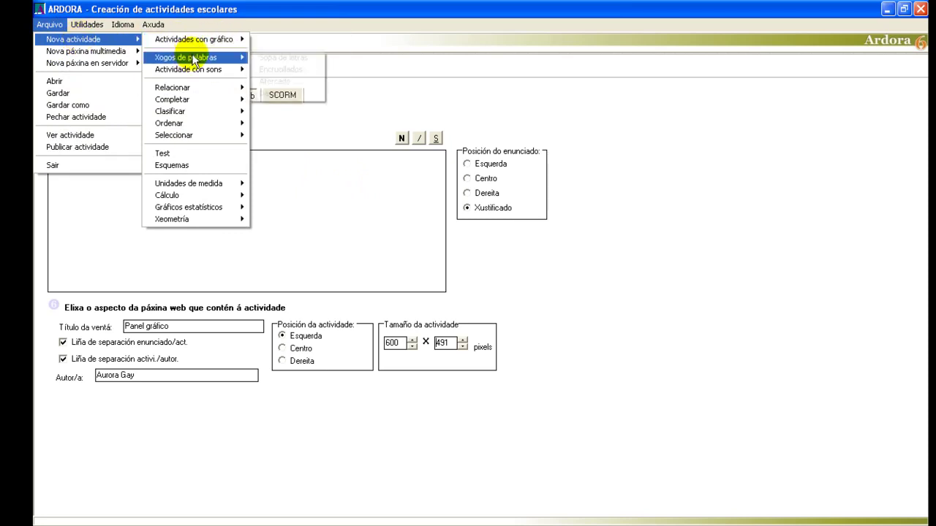
mouse_move(204, 59)
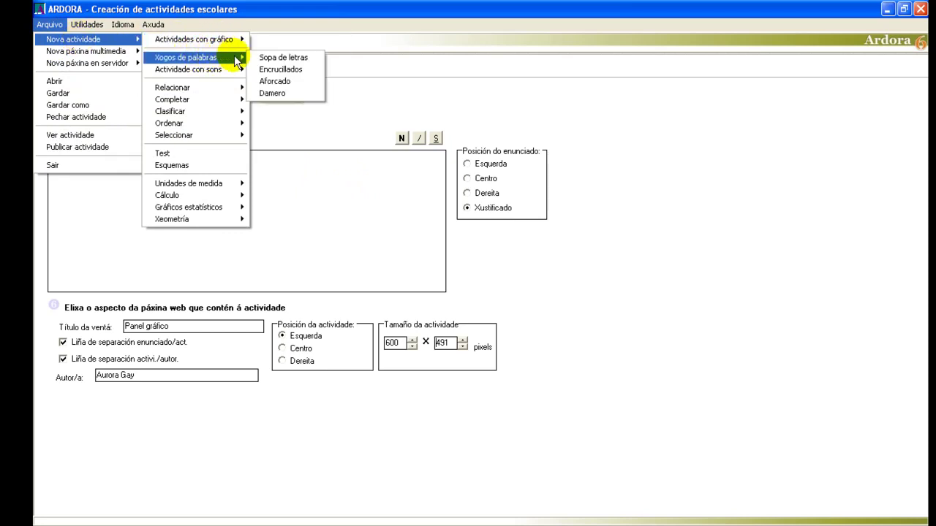
click(262, 57)
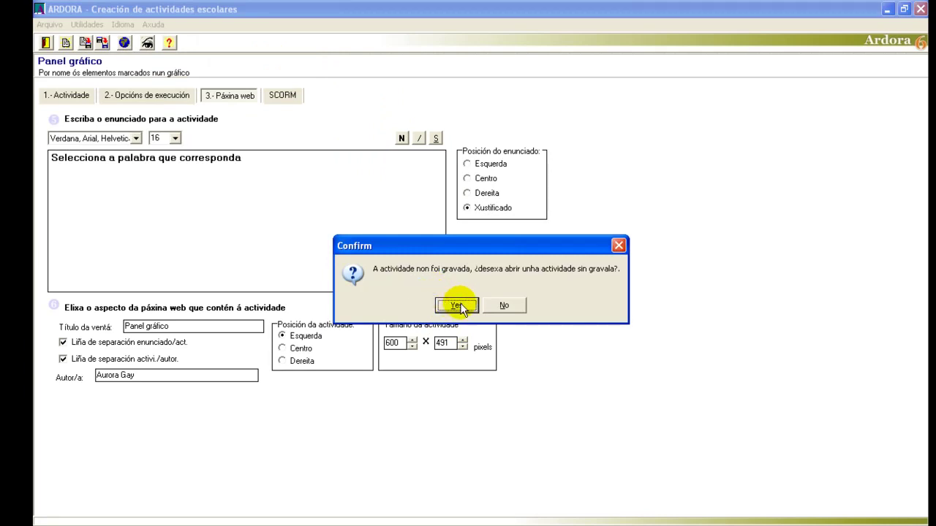
click(460, 304)
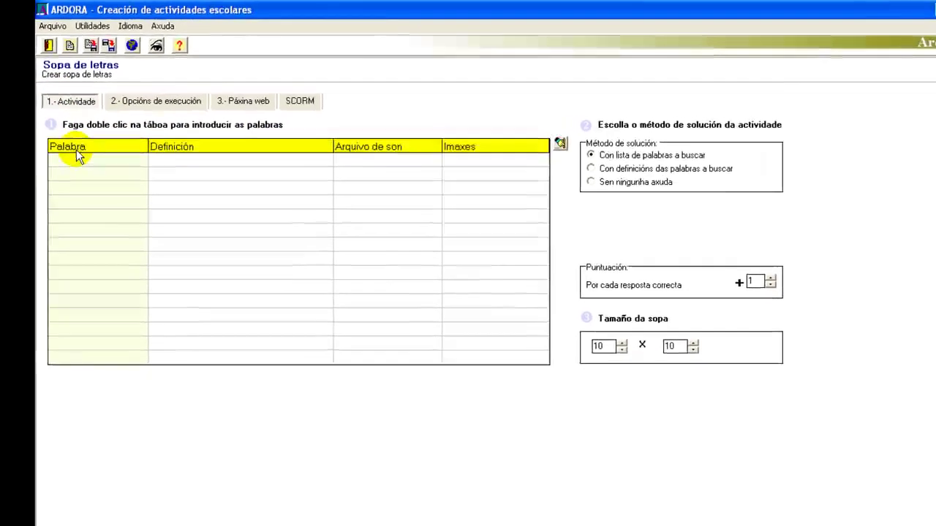
Enter "PANDEIRETA" as the first word in the word search's word table
click(107, 173)
double_click(107, 173)
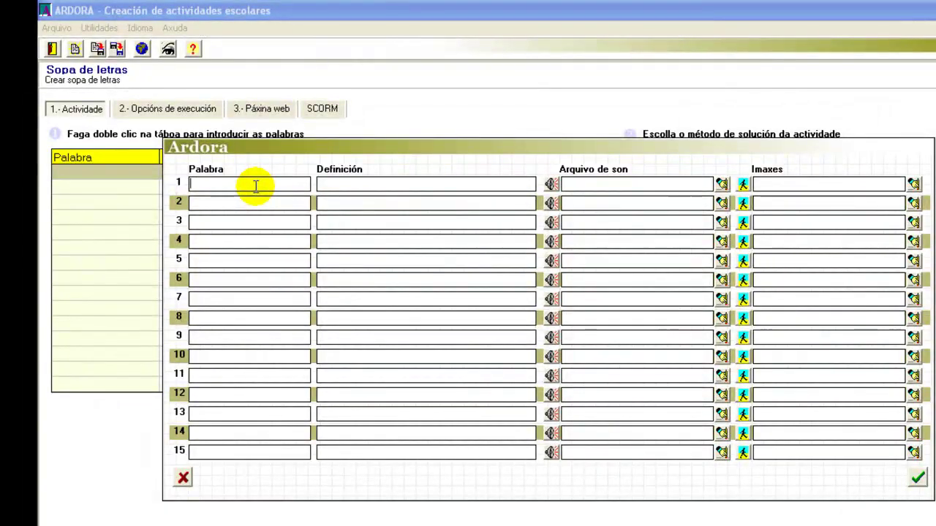
text(PA)
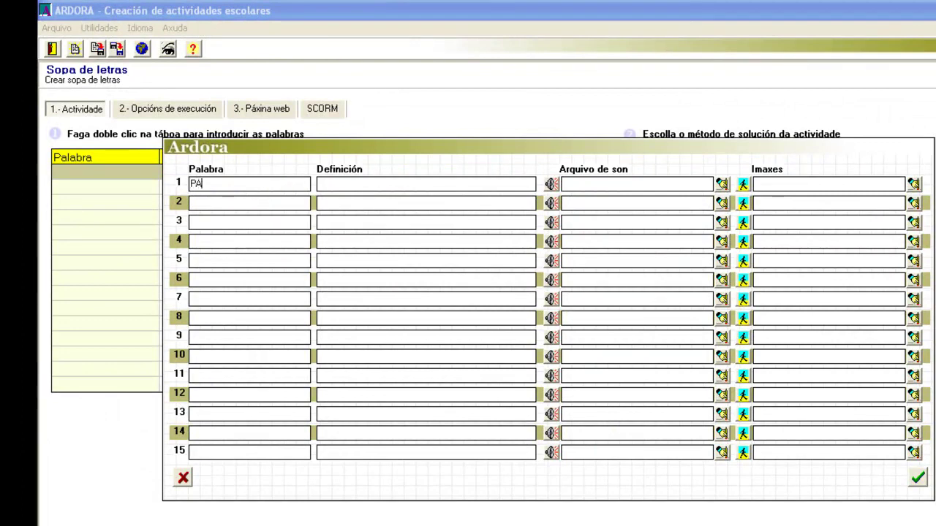
text(NDEIRET)
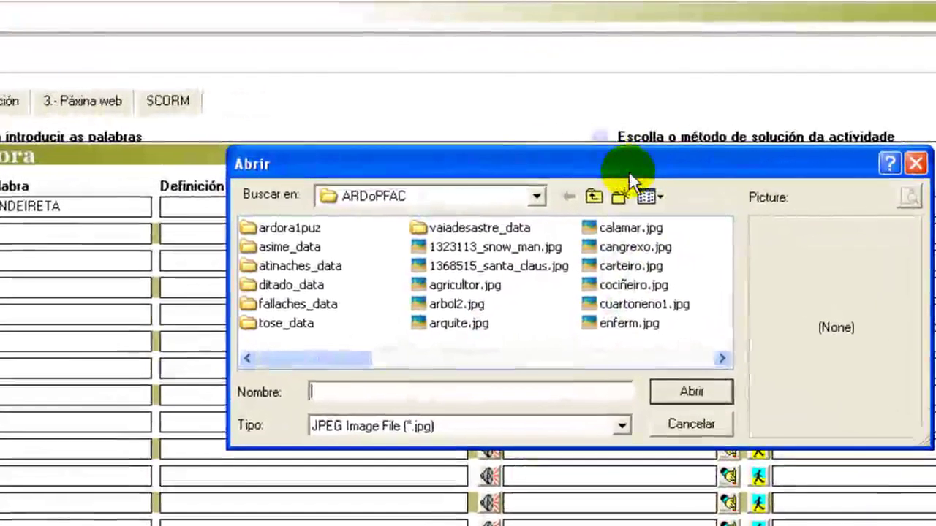
Show the ARDoPFAC folder as thumbnails and assign pandeireta.jpg as the image for the word PANDEIRETA
click(660, 186)
click(677, 221)
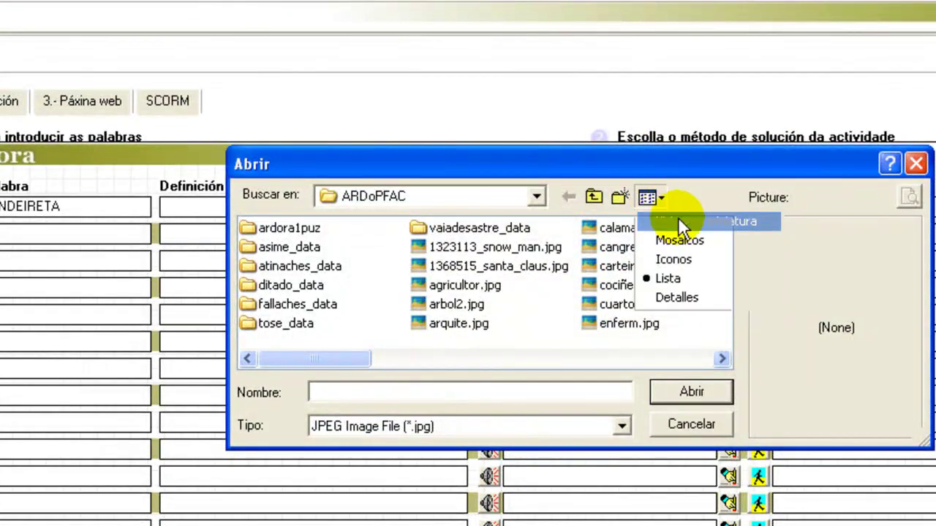
scroll(721, 360, down, 10)
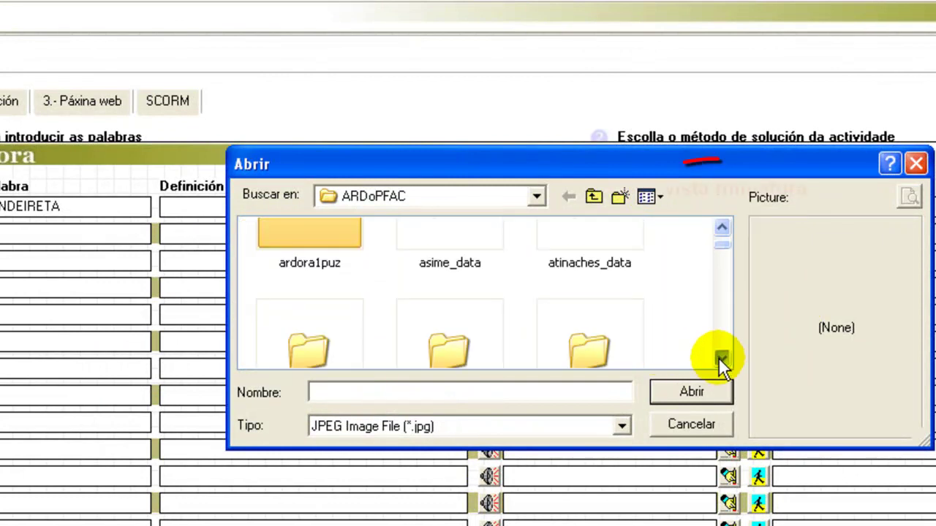
scroll(721, 359, down, 15)
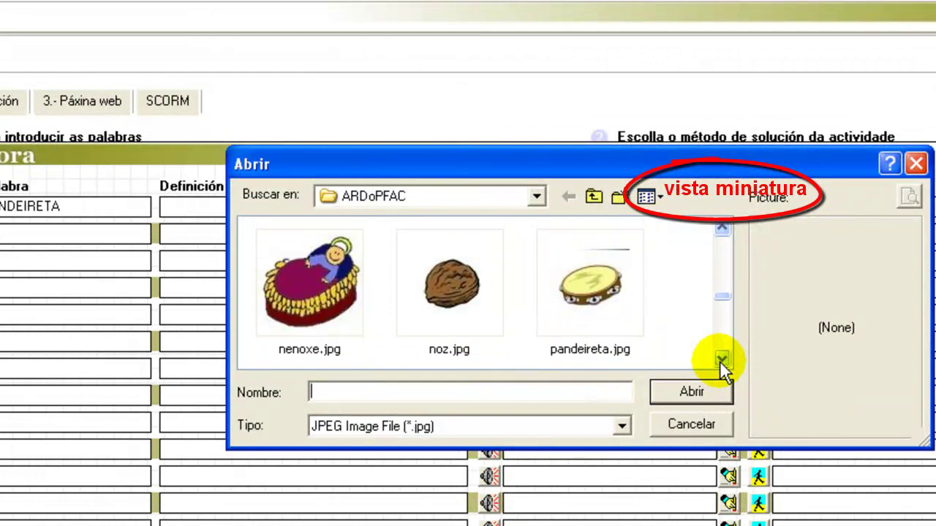
click(607, 286)
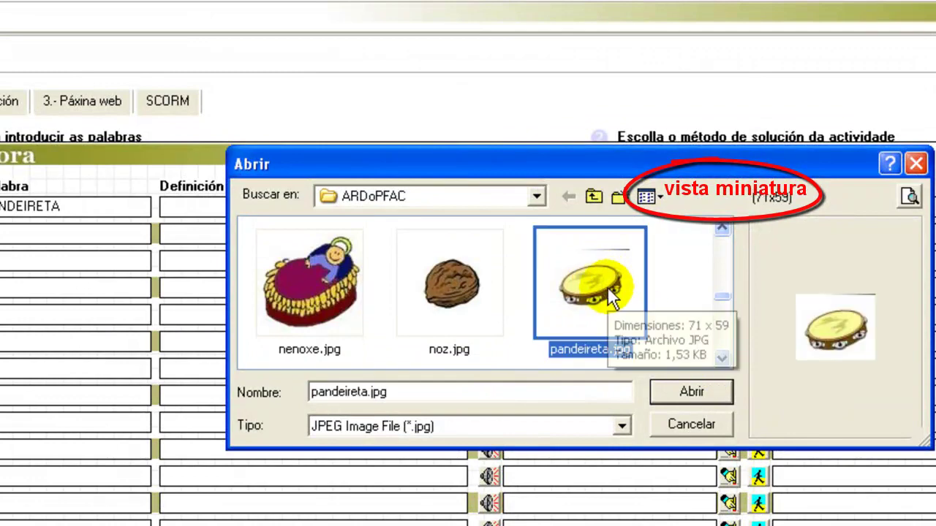
double_click(606, 286)
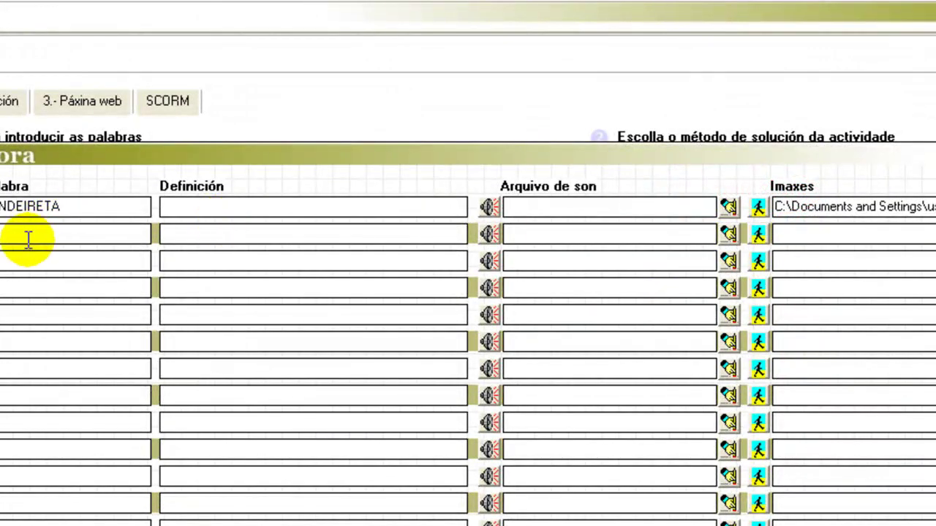
Enter "NOZ" as the second word and assign noz.jpg from the ARDoPFAC folder as its image
text(GA)
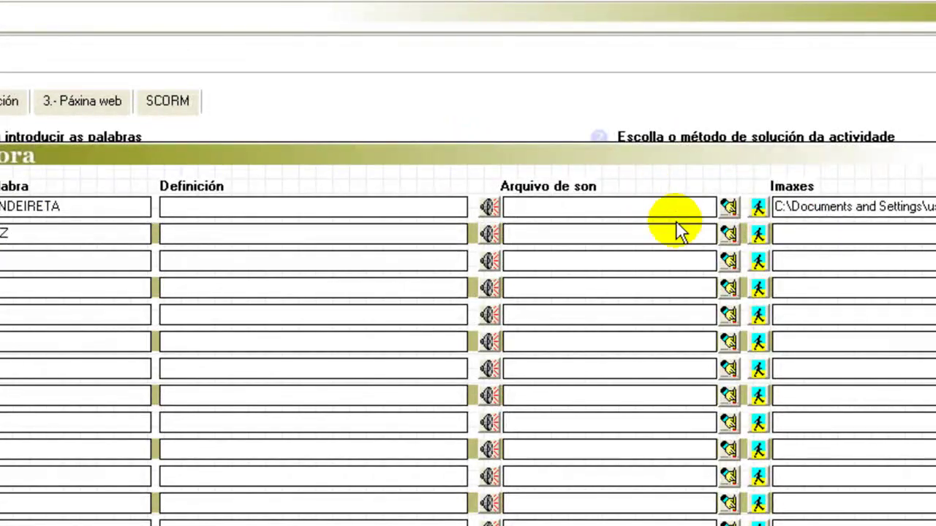
click(758, 234)
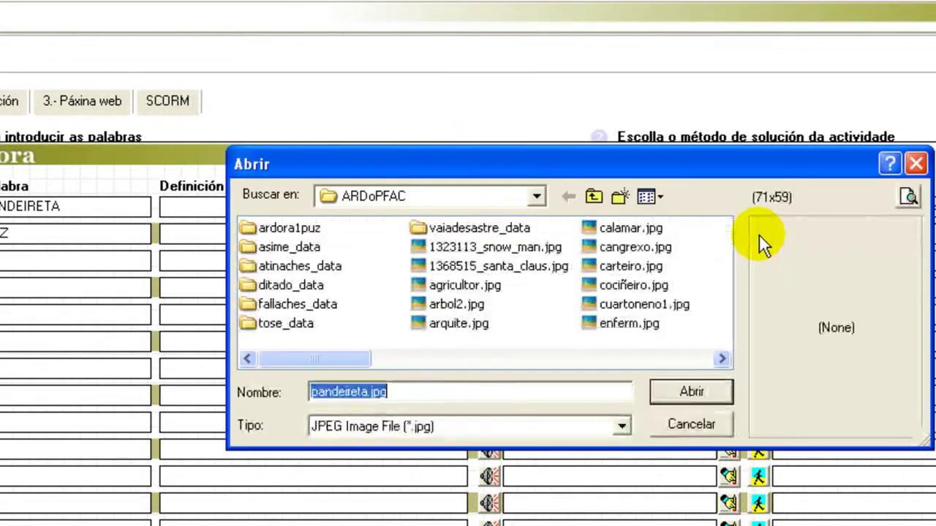
click(718, 358)
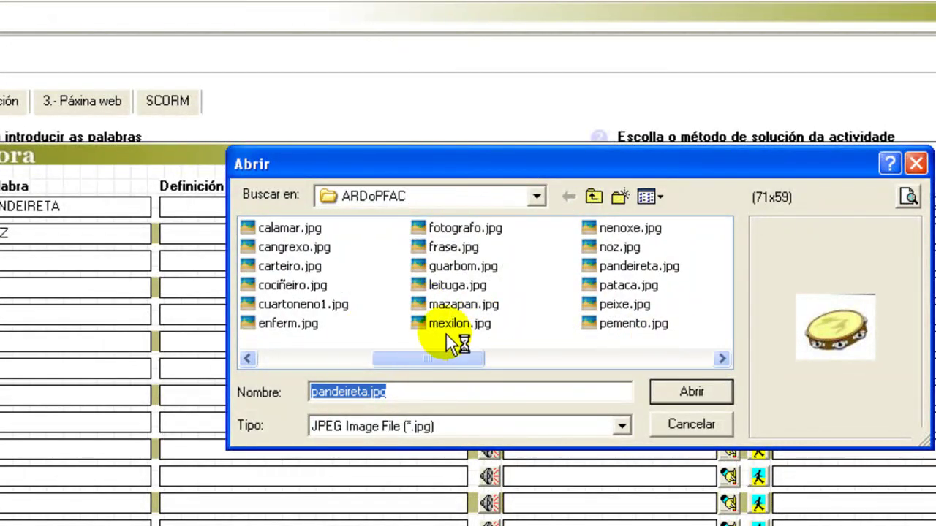
click(606, 246)
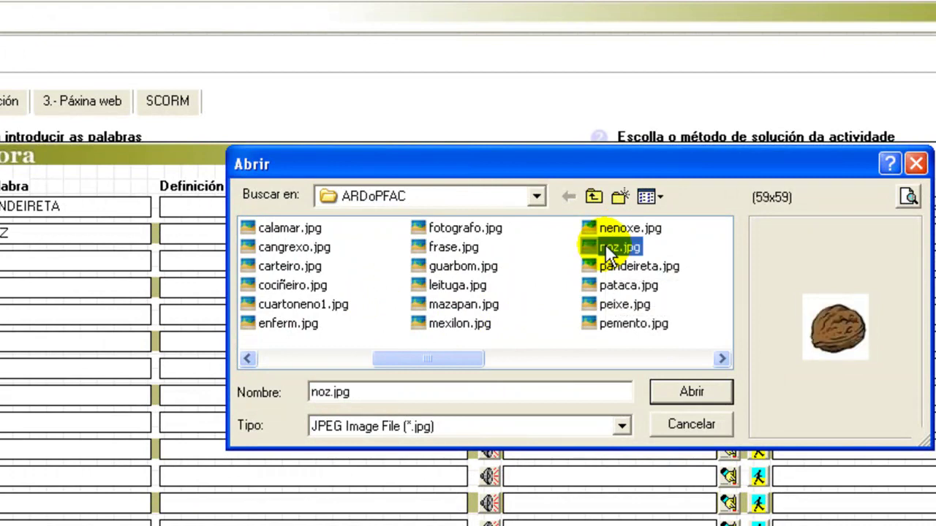
double_click(605, 247)
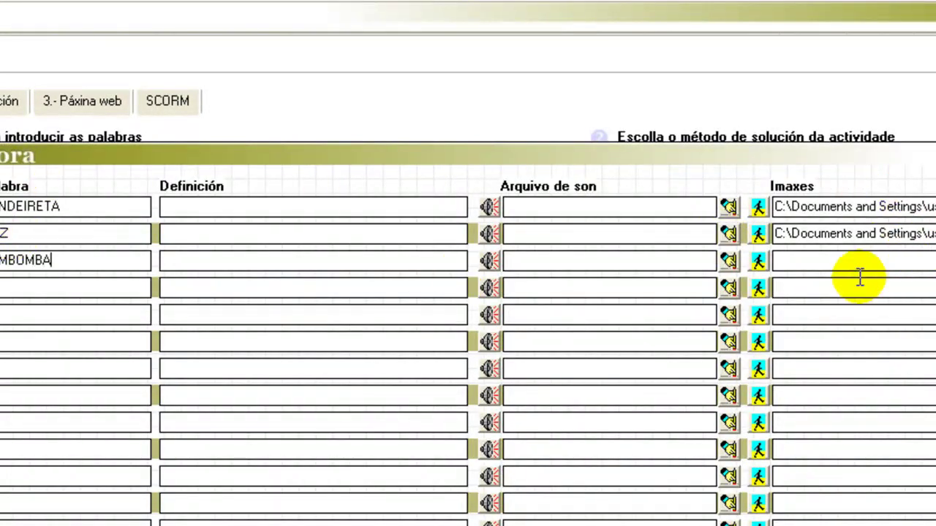
Try zambomba.jpg as the image for the third word, ZAMBOMBA, and clear that image entry
click(757, 260)
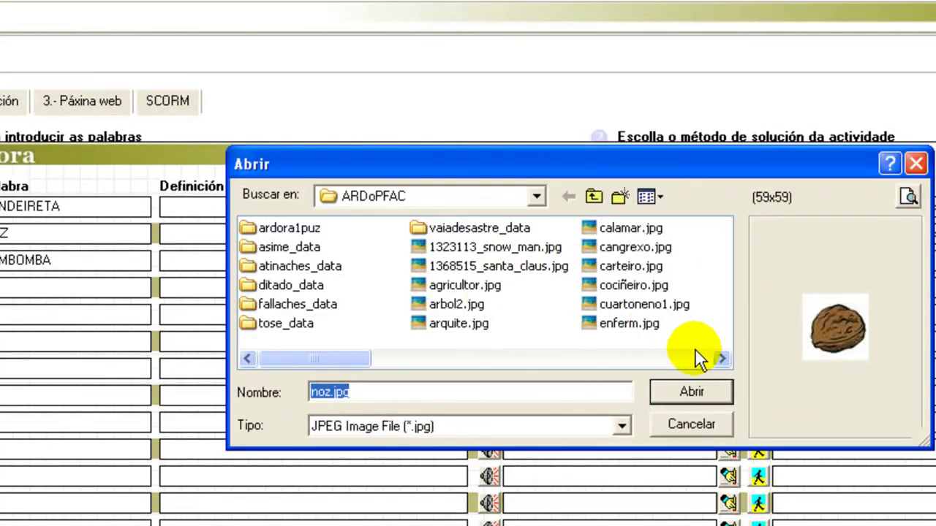
click(720, 357)
click(720, 358)
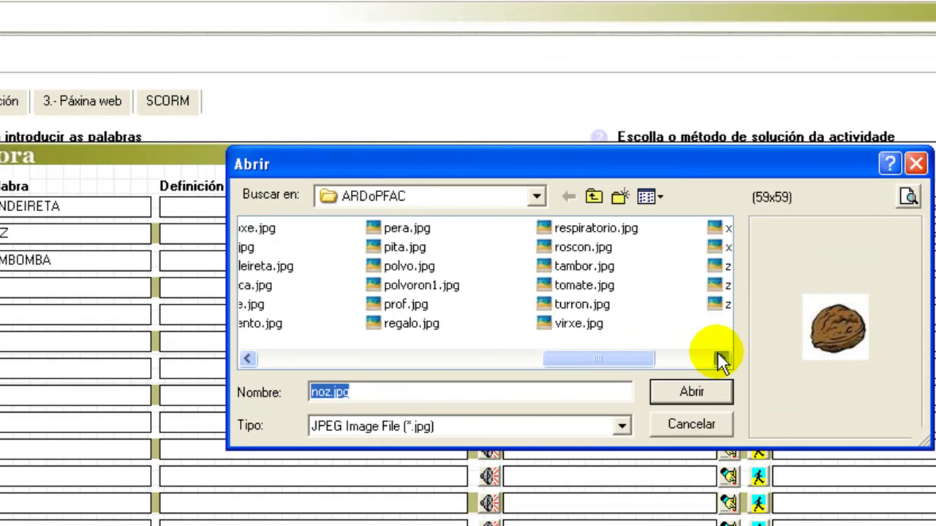
click(622, 268)
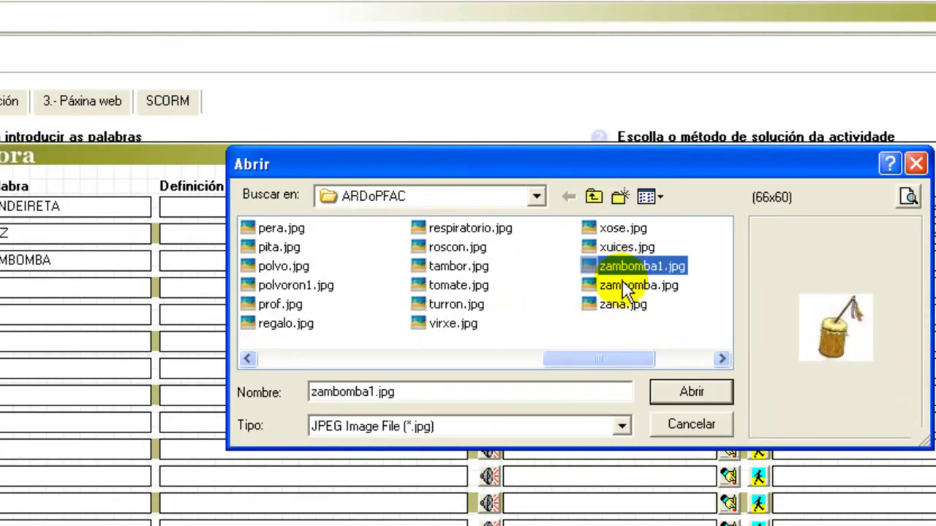
double_click(622, 284)
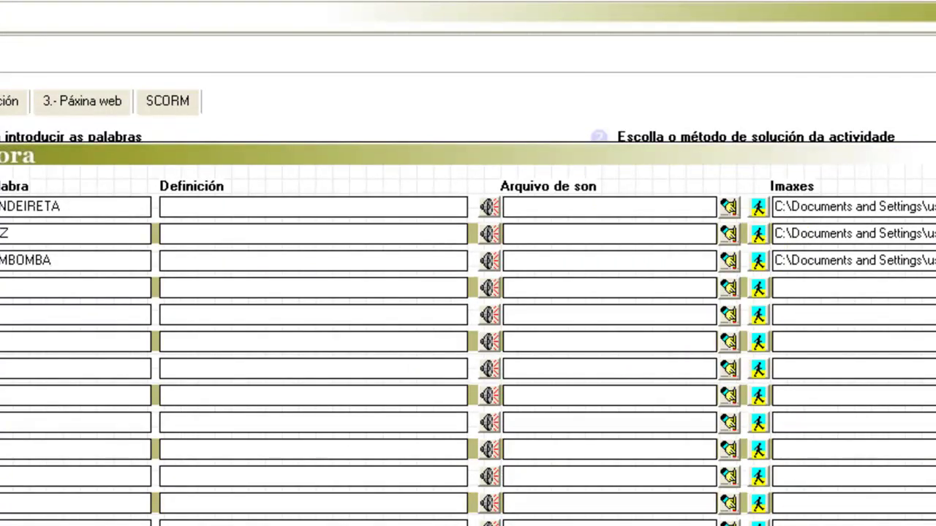
click(935, 261)
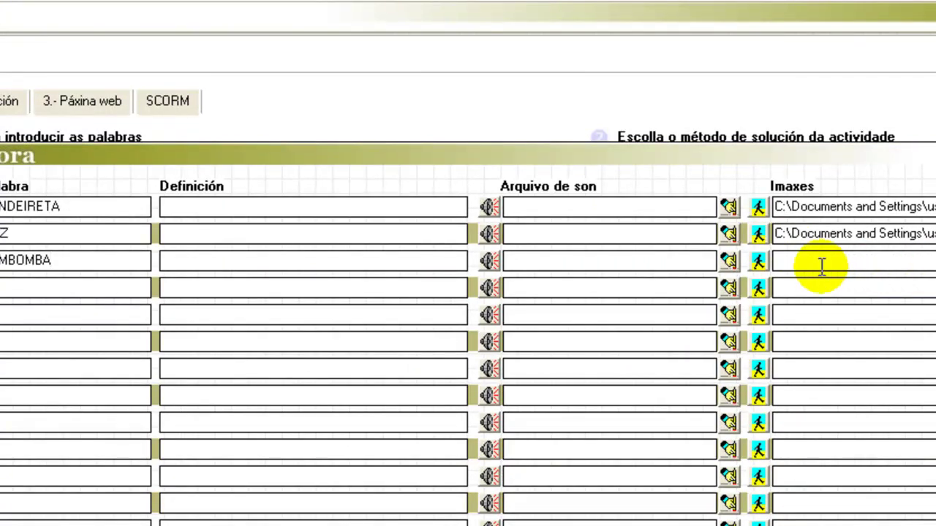
Assign zambomba1.jpg from the ARDoPFAC folder as the image for the third word, ZAMBOMBA
click(758, 262)
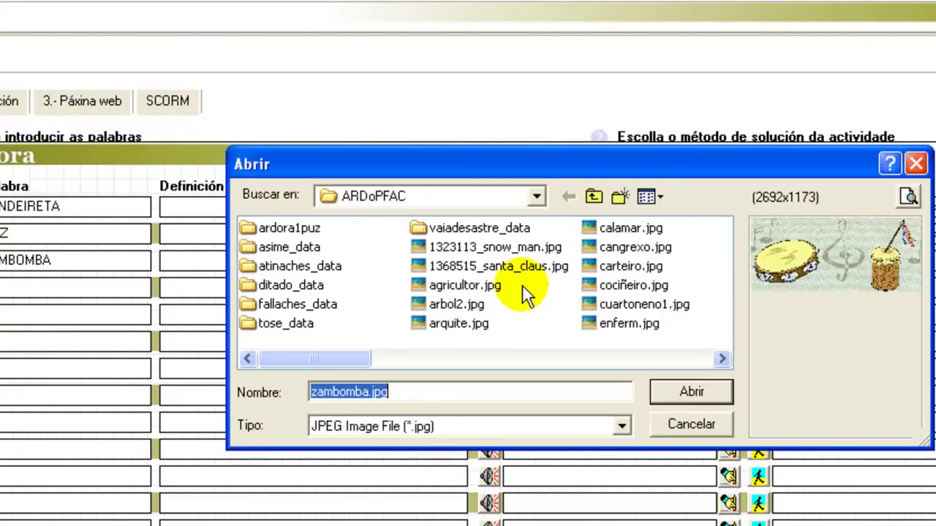
click(721, 358)
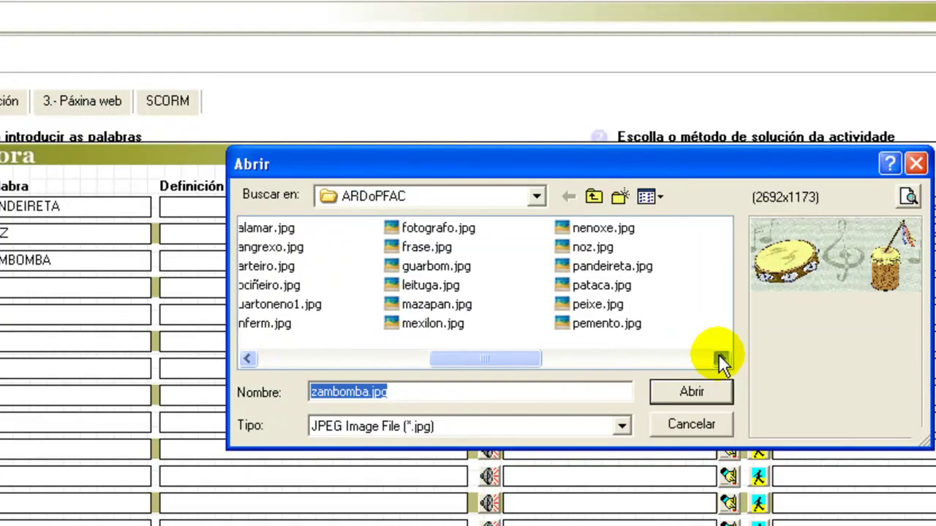
click(720, 358)
click(720, 358)
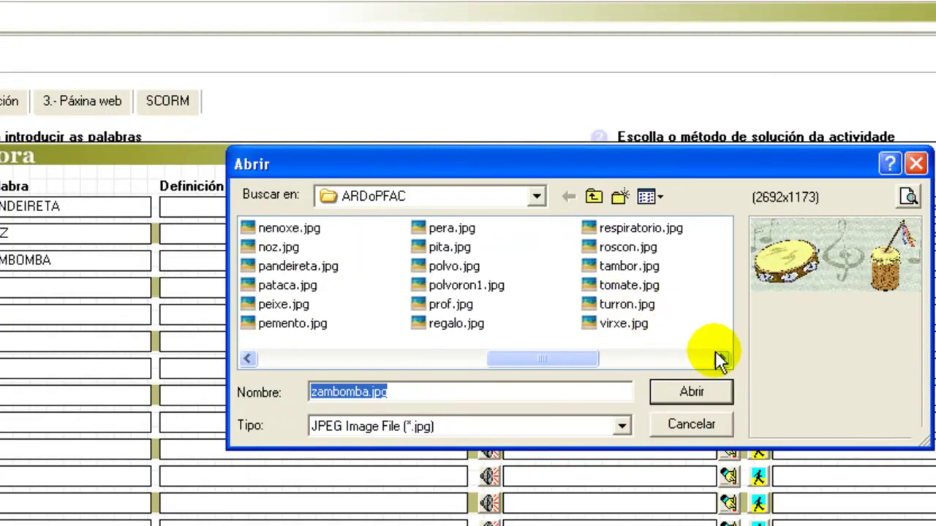
click(720, 358)
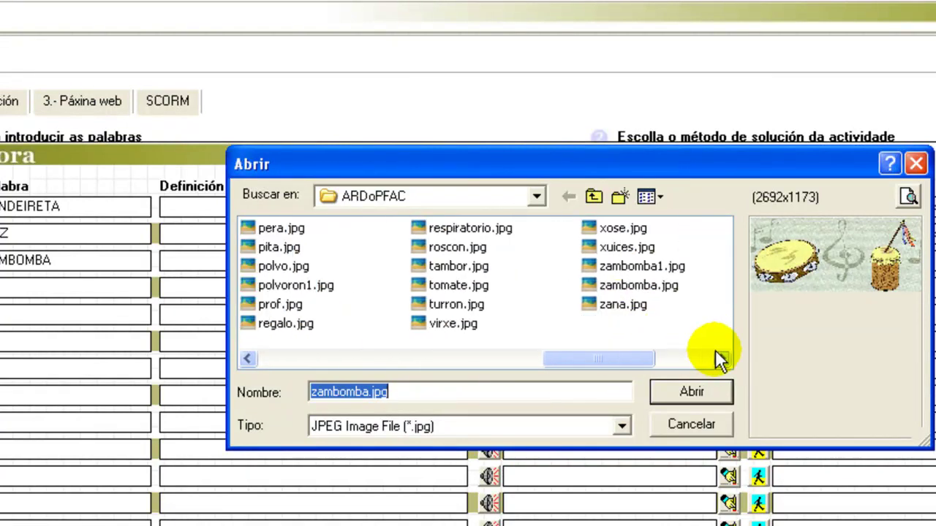
click(621, 269)
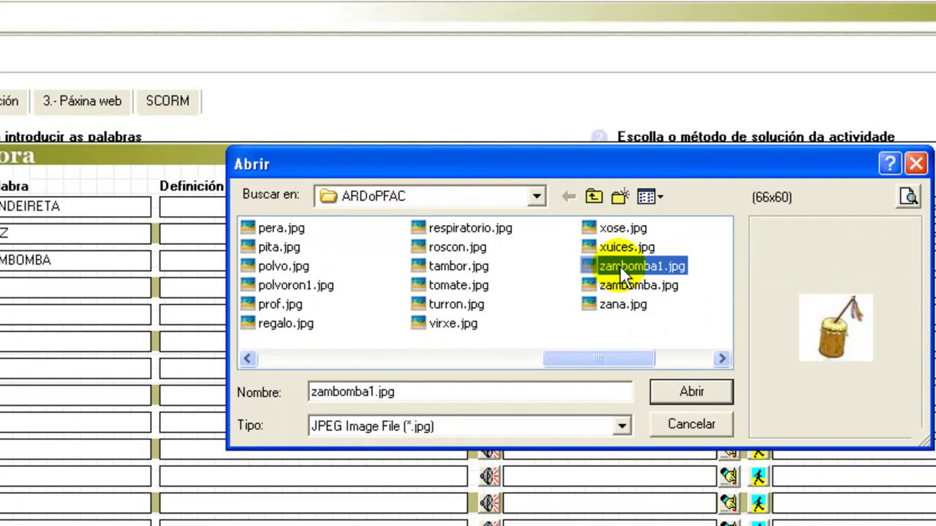
double_click(620, 265)
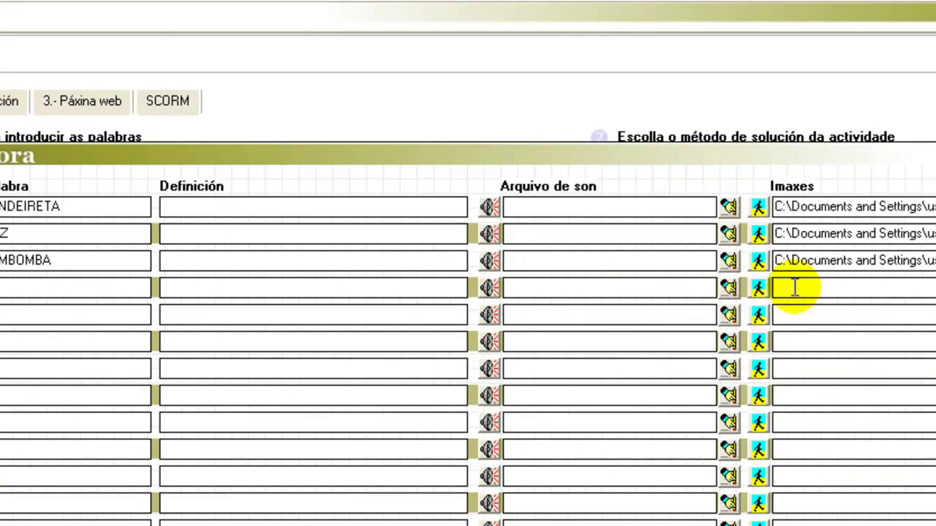
Assign mazapan.jpg as the fourth row's image, picking it from thumbnails, and enter "MAZAPÁN" as that row's word
click(757, 289)
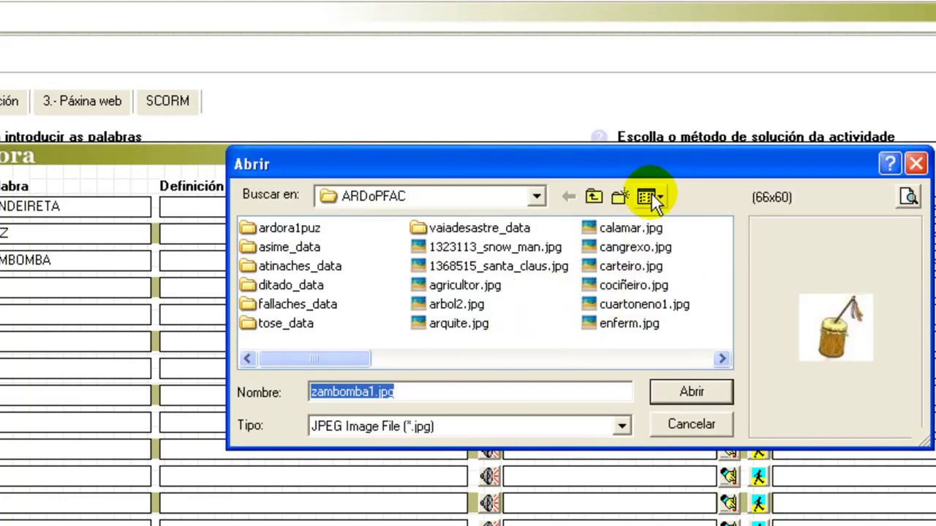
click(656, 200)
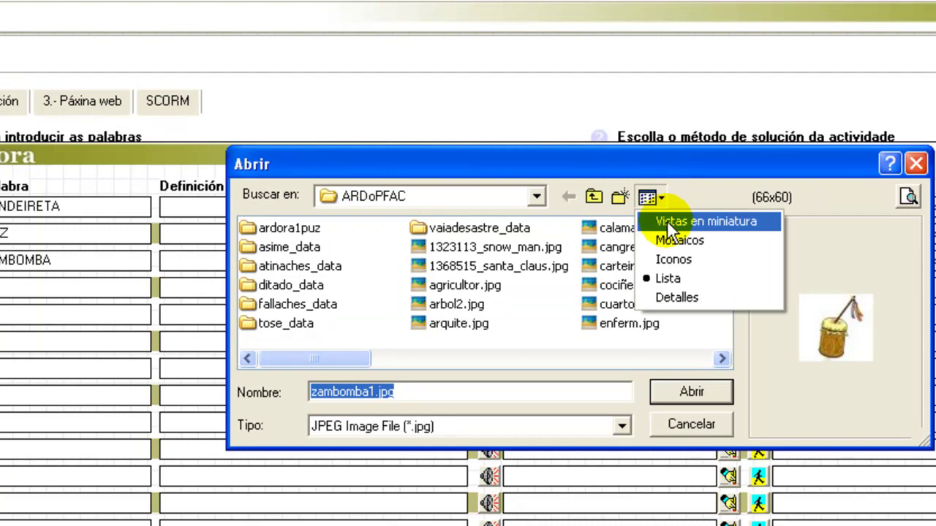
click(665, 262)
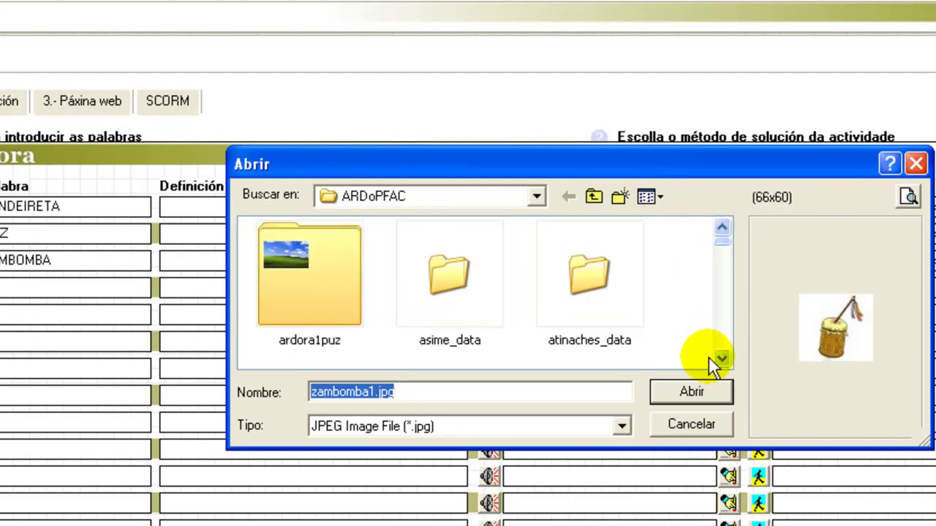
click(719, 358)
drag(716, 357, 716, 357)
click(429, 273)
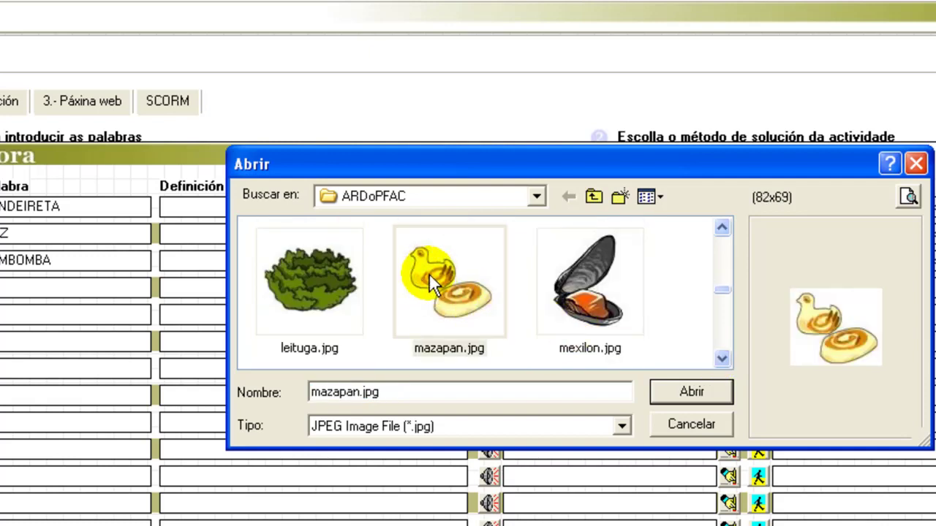
double_click(430, 277)
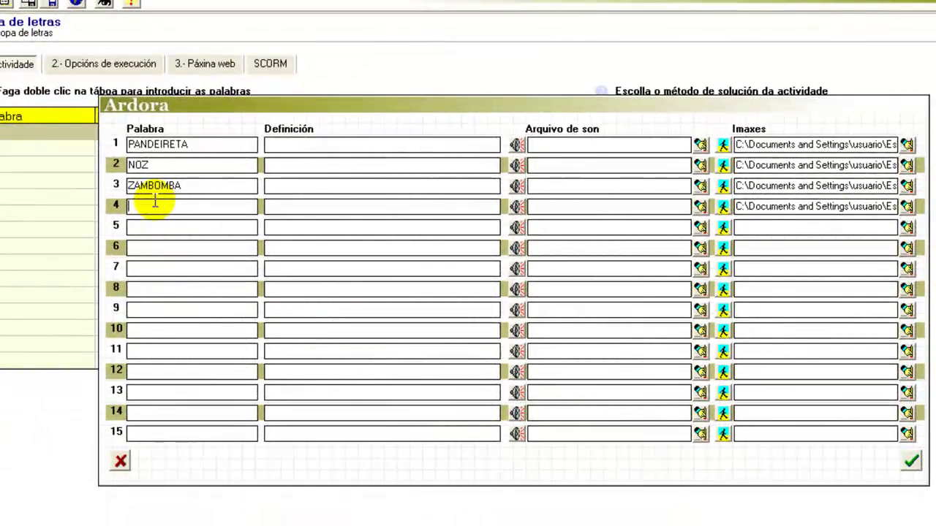
text(MAZAPÁN)
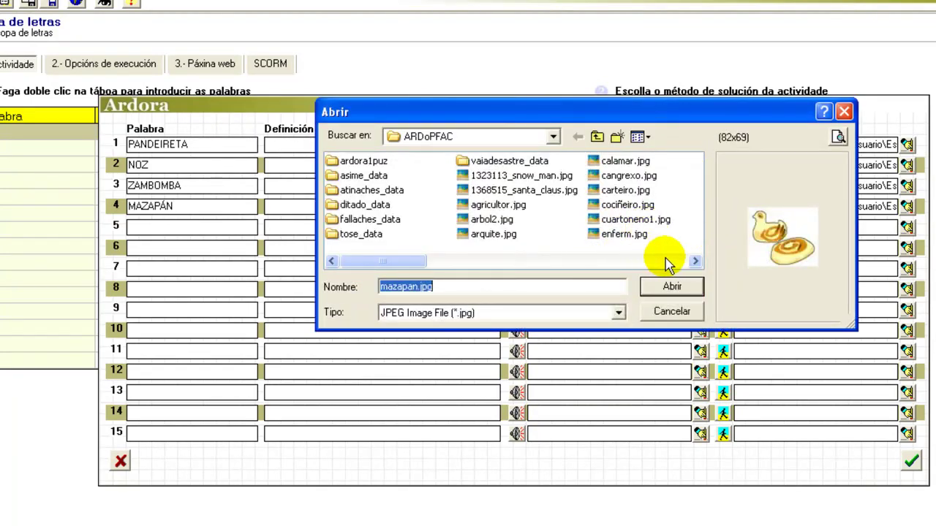
Assign polvoron1.jpg from the ARDoPFAC folder as the fifth row's image, picking it from thumbnails, and enter "POLVORÓN" as its word
click(650, 137)
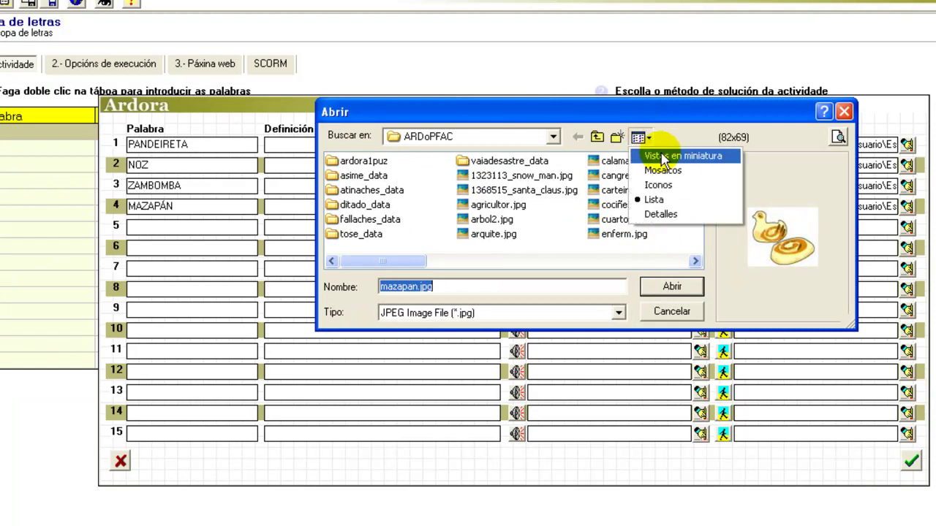
click(695, 261)
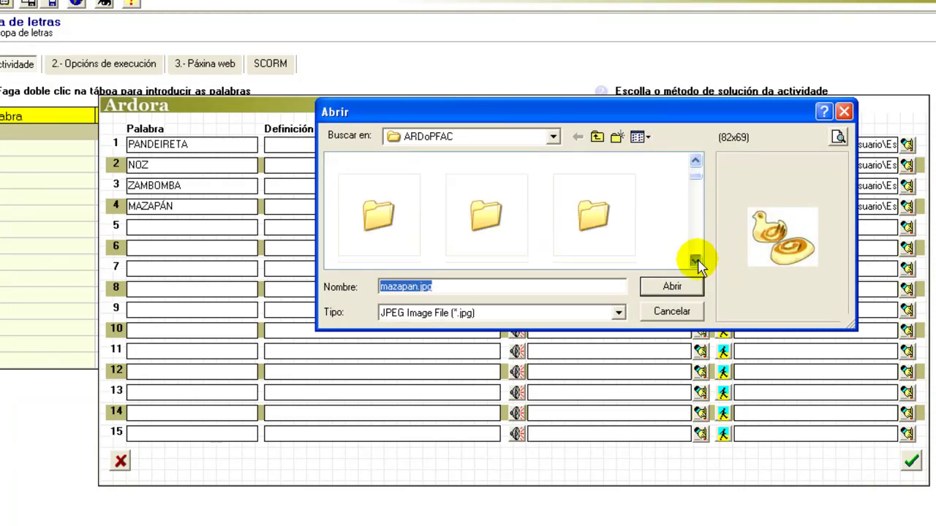
click(695, 261)
click(695, 261)
click(696, 261)
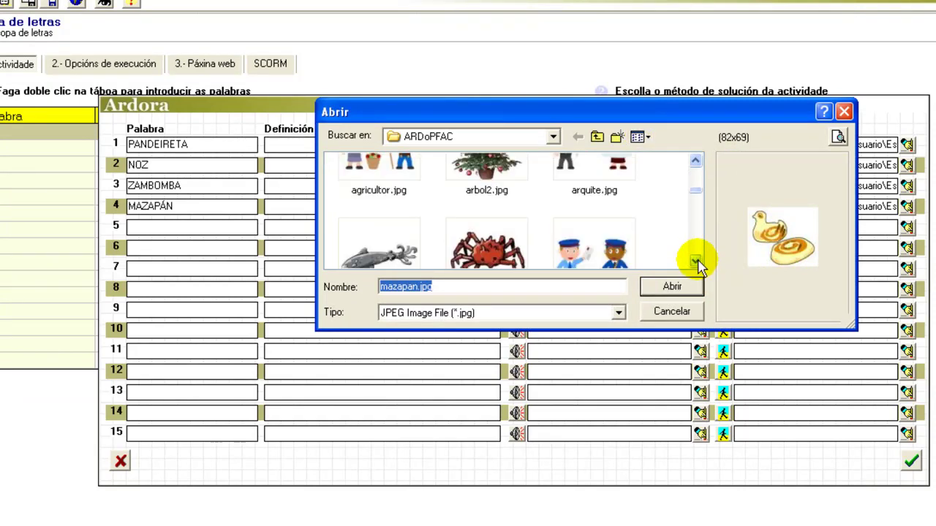
click(695, 261)
click(695, 261)
click(695, 261)
click(696, 261)
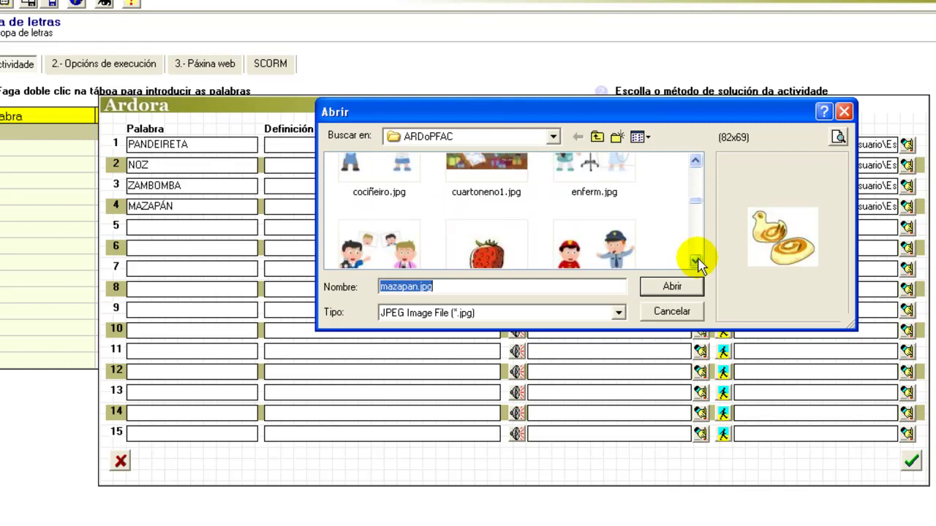
click(696, 261)
click(695, 261)
click(696, 261)
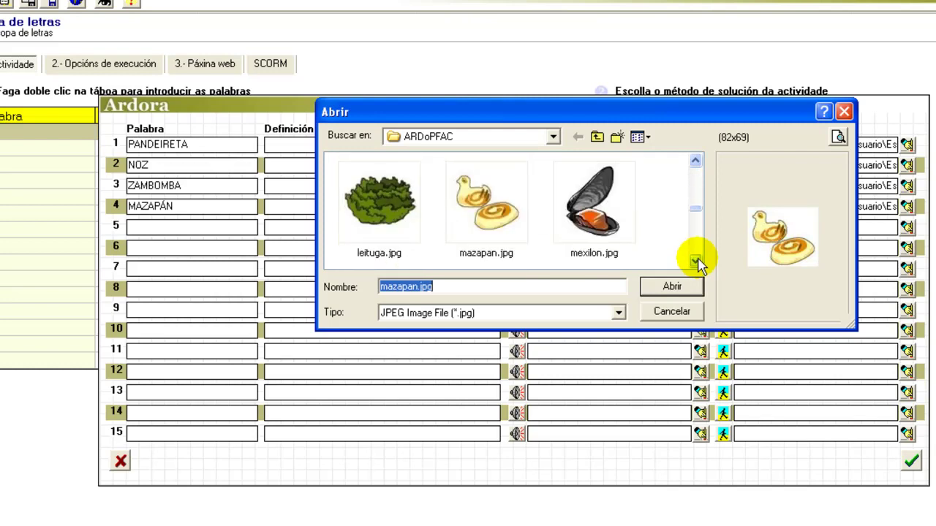
click(696, 261)
click(695, 261)
click(695, 261)
click(695, 261)
click(696, 261)
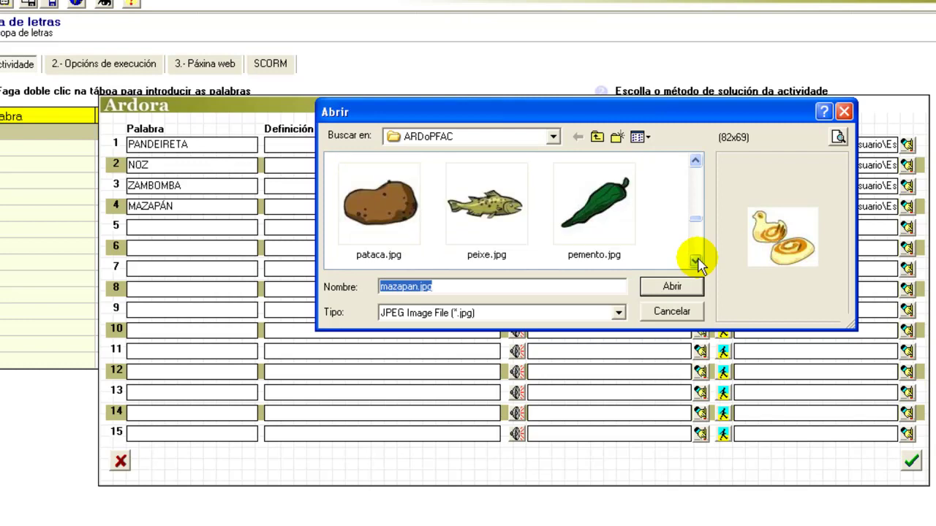
click(695, 261)
click(696, 261)
click(695, 261)
click(696, 261)
click(695, 261)
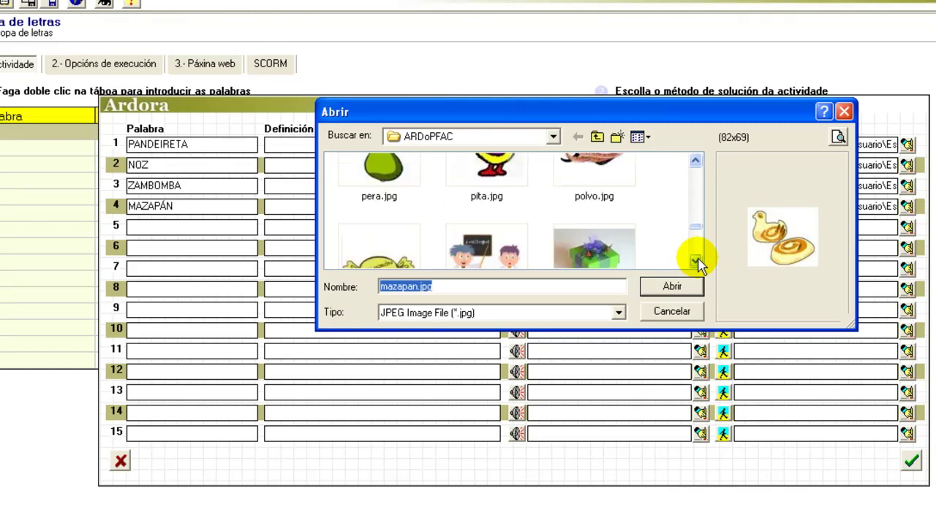
click(695, 261)
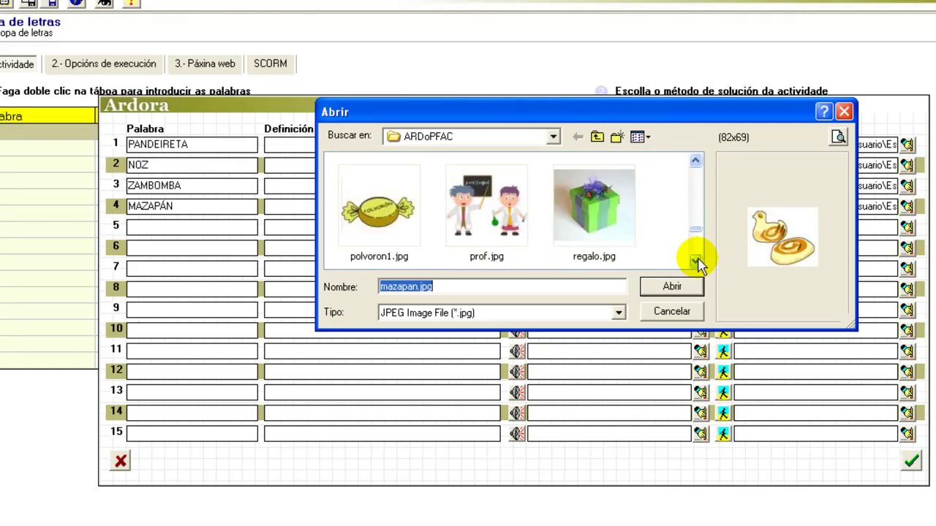
double_click(361, 229)
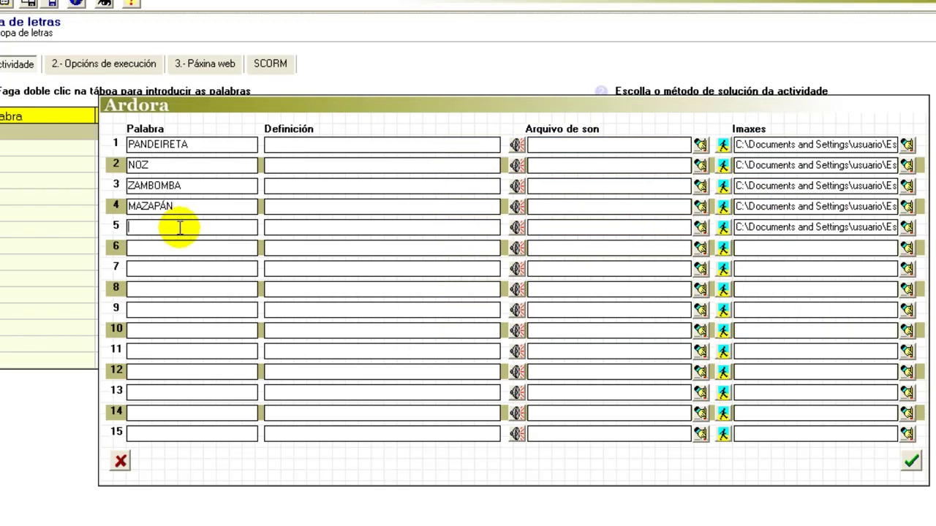
text(POLVORÓN)
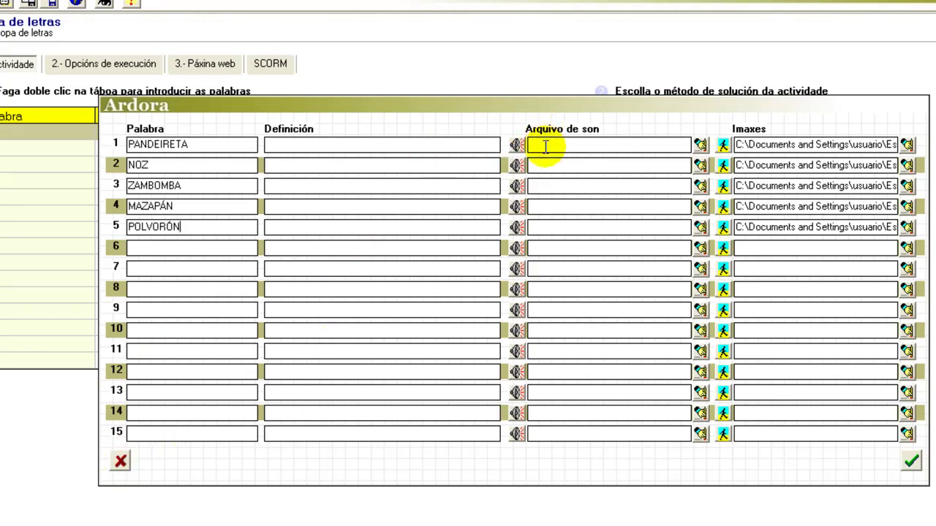
Check the sound files available for the first word, PANDEIRETA, and try to accept the word table
click(516, 146)
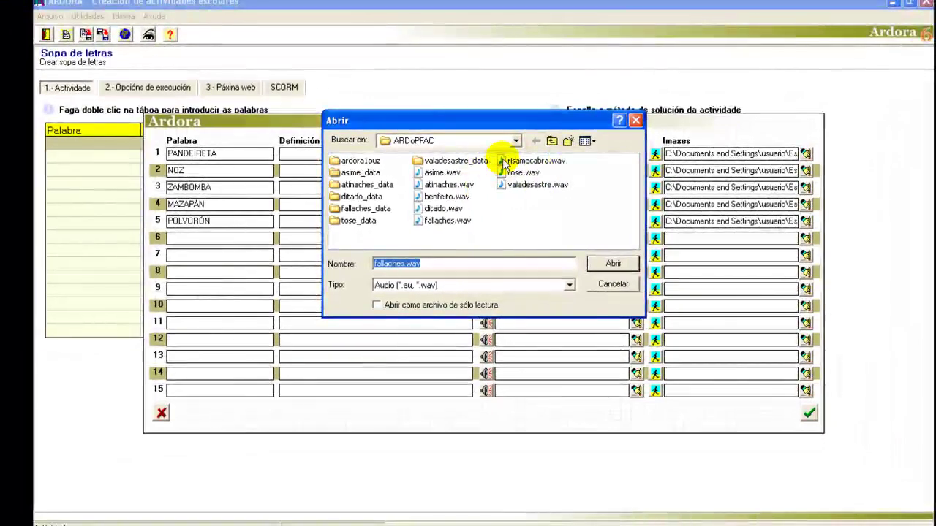
click(637, 121)
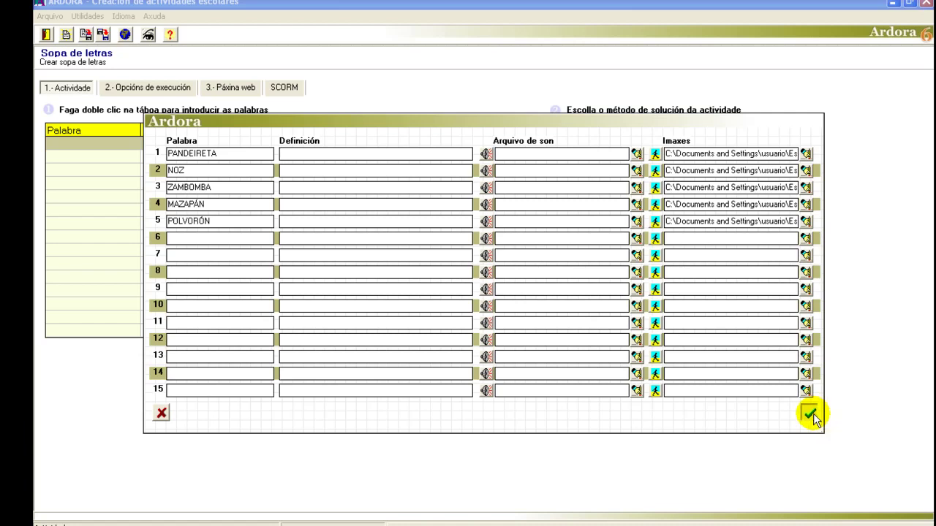
click(813, 414)
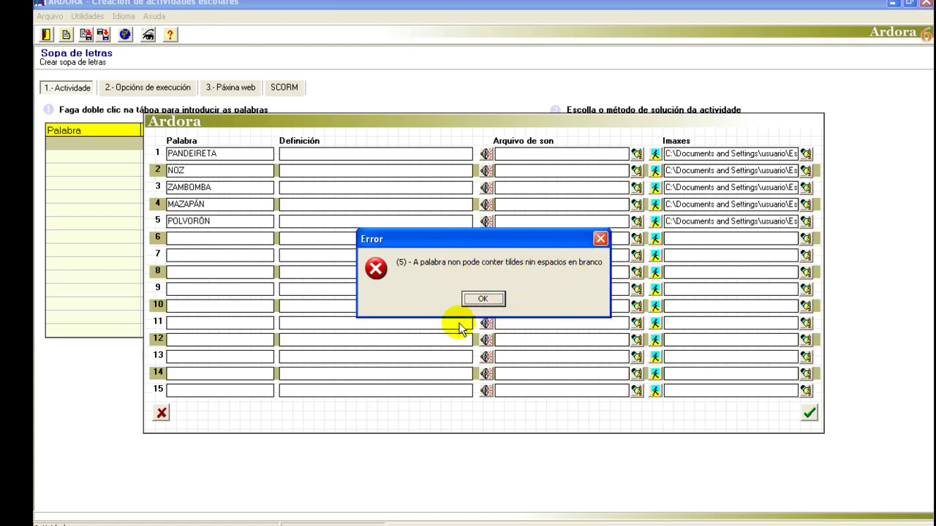
click(481, 297)
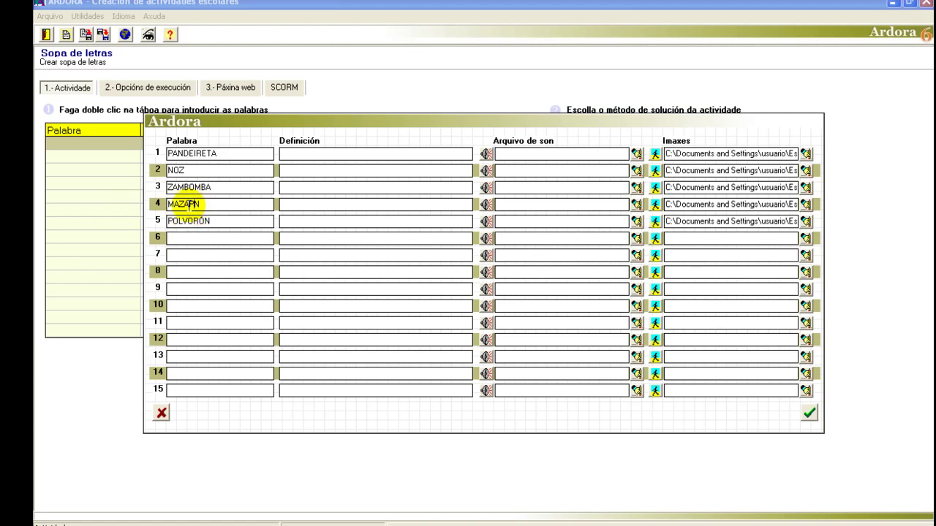
Respell the fourth and fifth words without accents as MAZAPAN and POLVORON, and accept the word table
text(A)
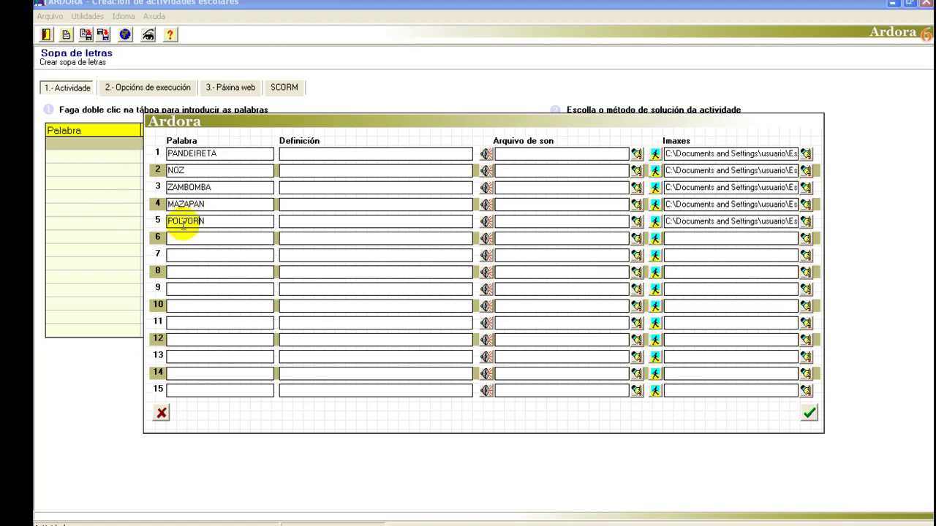
key(BackSpace)
text(O)
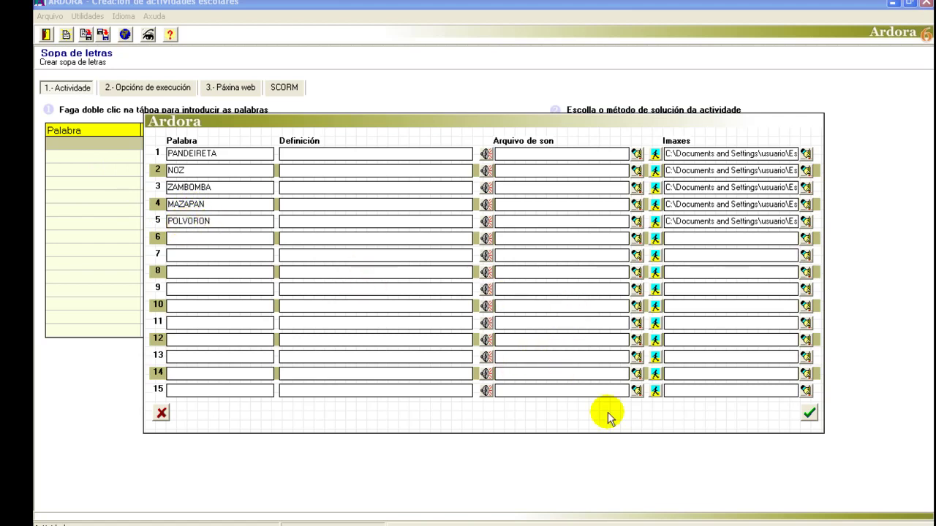
click(807, 414)
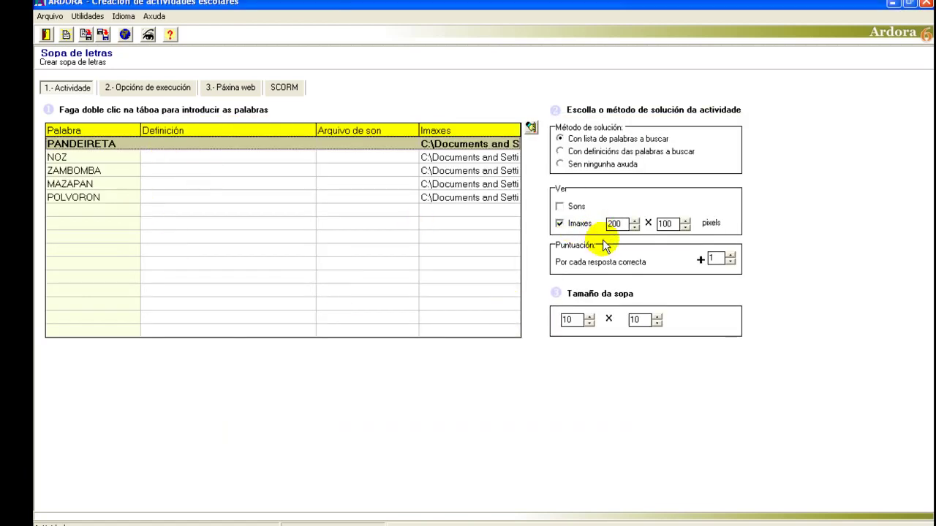
Disable the Comenzar start button in the activity's execution options
click(666, 225)
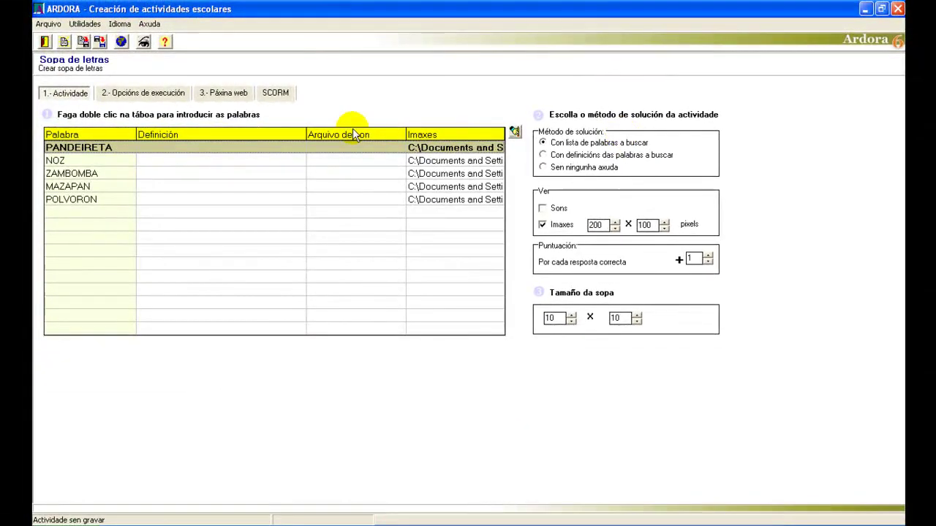
click(160, 98)
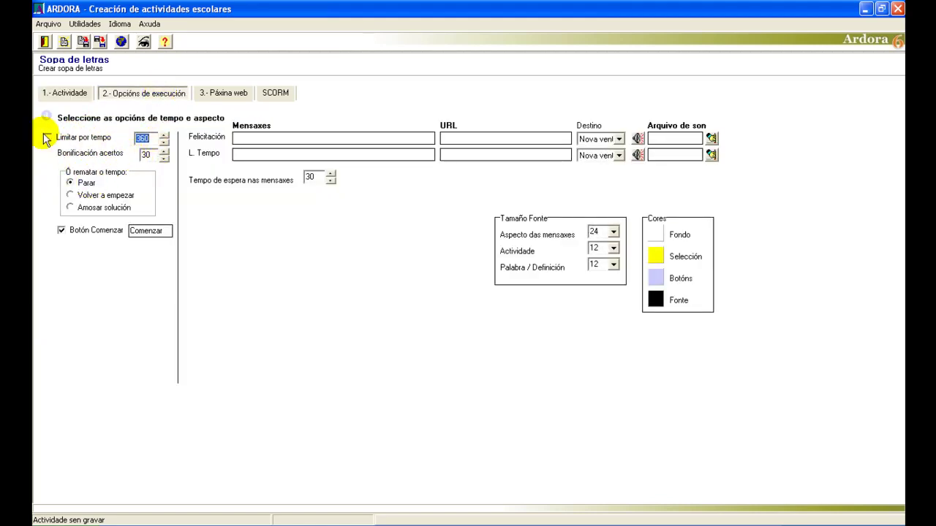
click(60, 231)
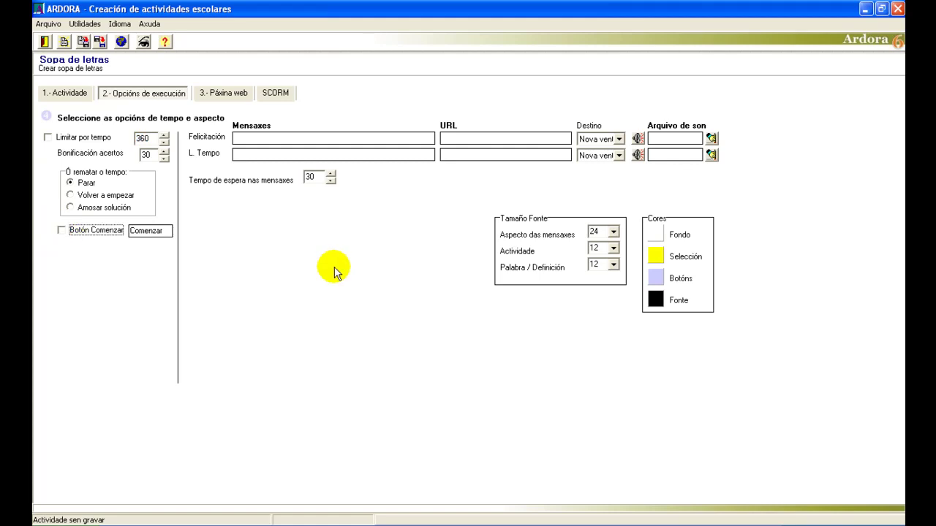
Set the congratulation message to "Ben feito!" and assign benfeito.wav from the ARDoPFAC folder as its sound
click(274, 135)
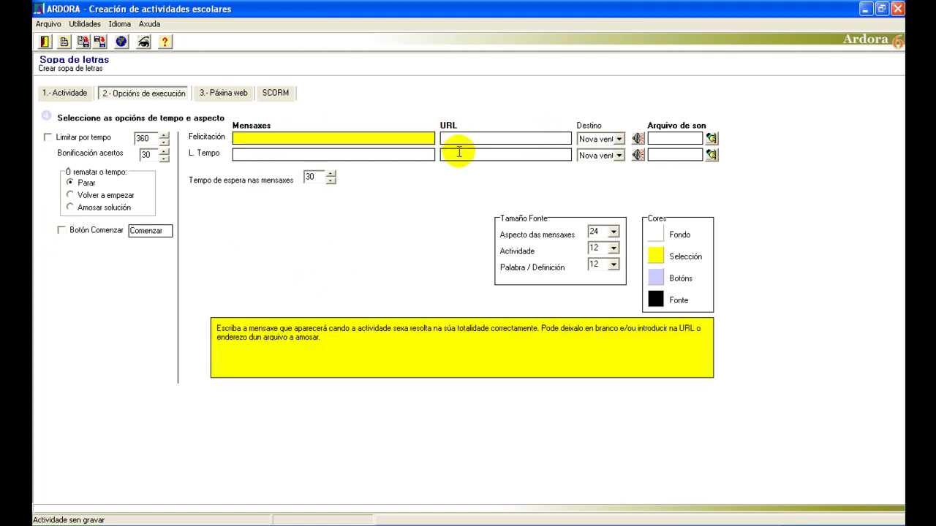
text(Ben feito!)
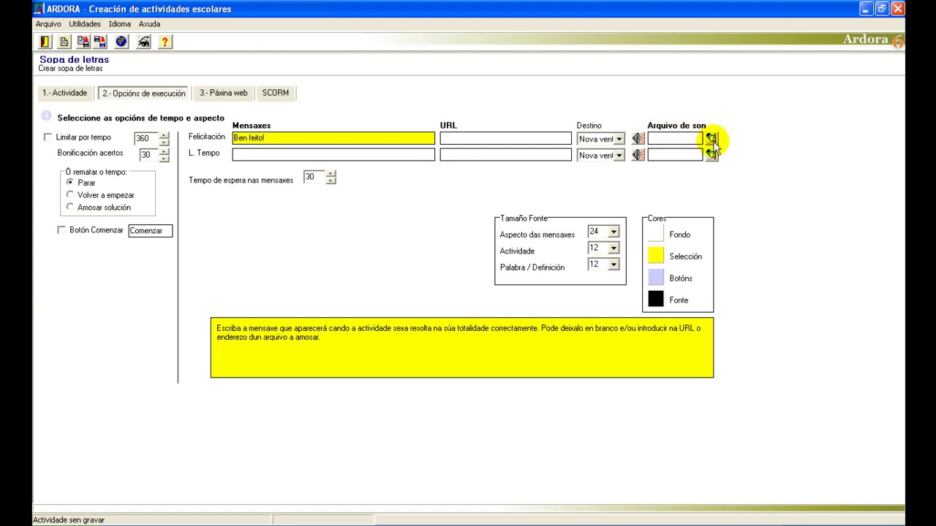
click(637, 139)
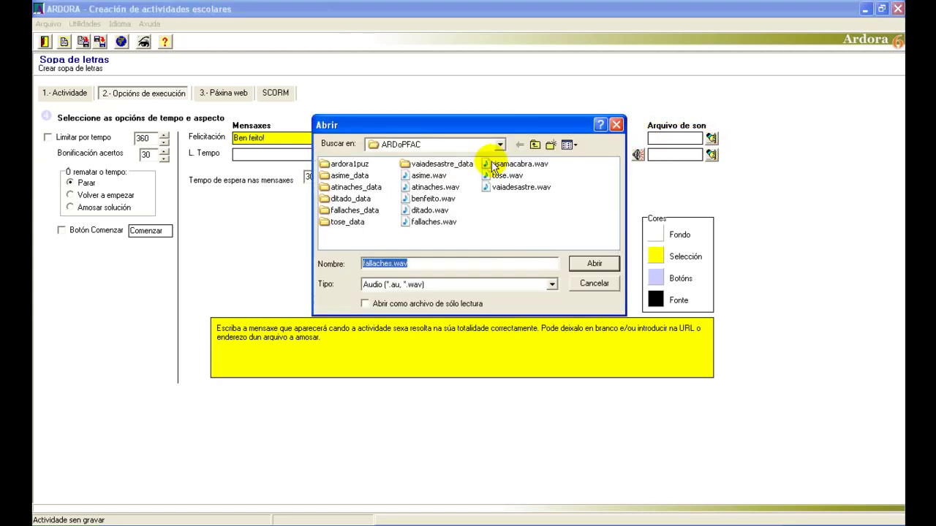
double_click(426, 198)
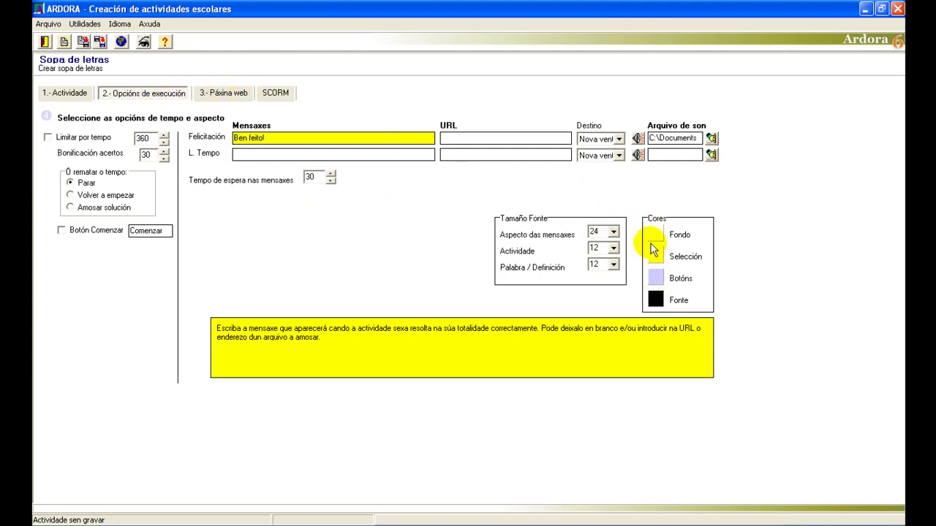
Write the web page's activity statement "Selecciona as palabras na sopa de letras" with the font size set to 16
click(227, 92)
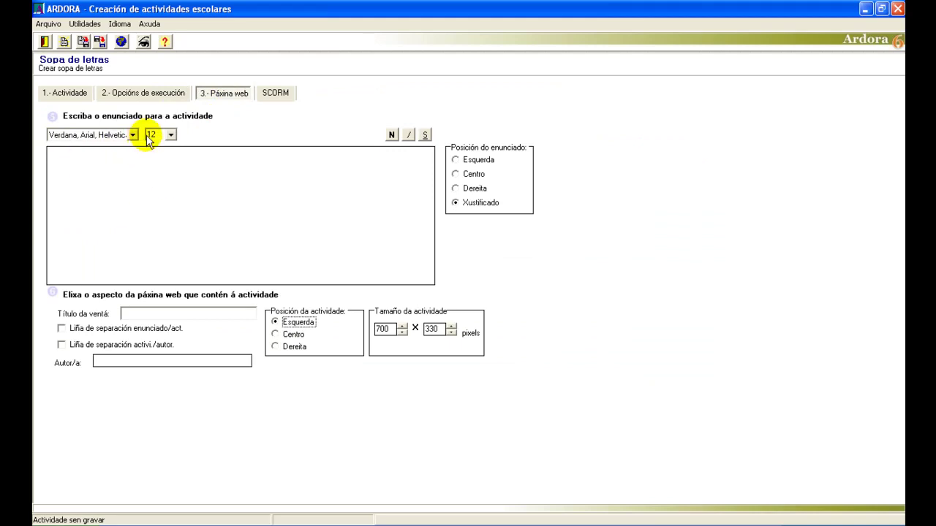
click(173, 135)
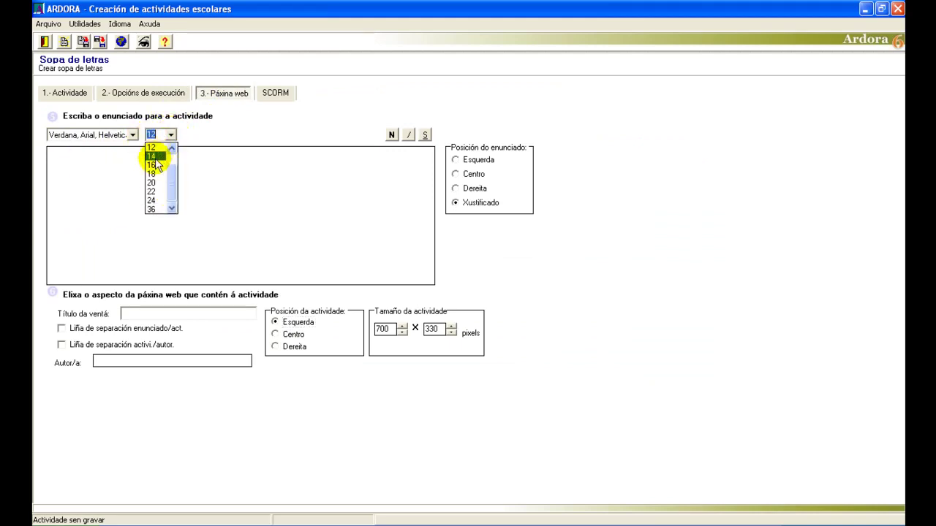
click(154, 159)
click(154, 158)
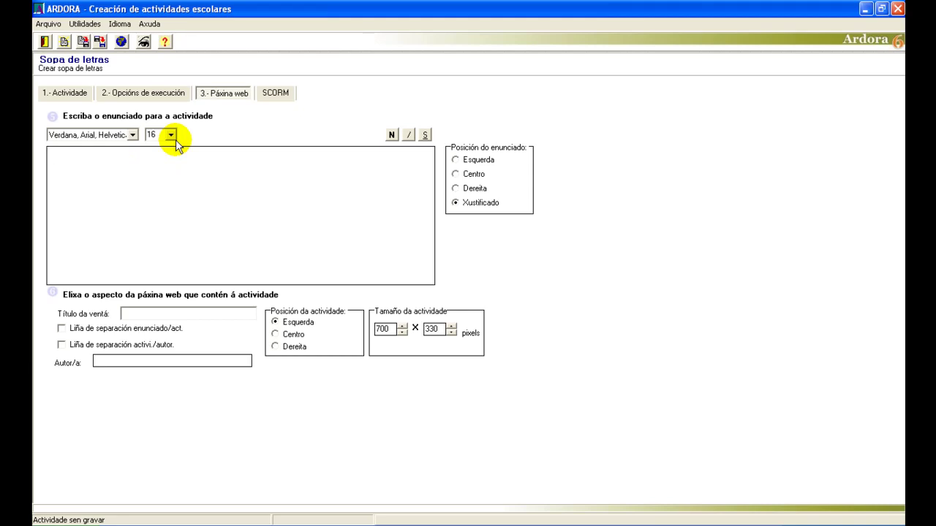
text(Selecciona as pala)
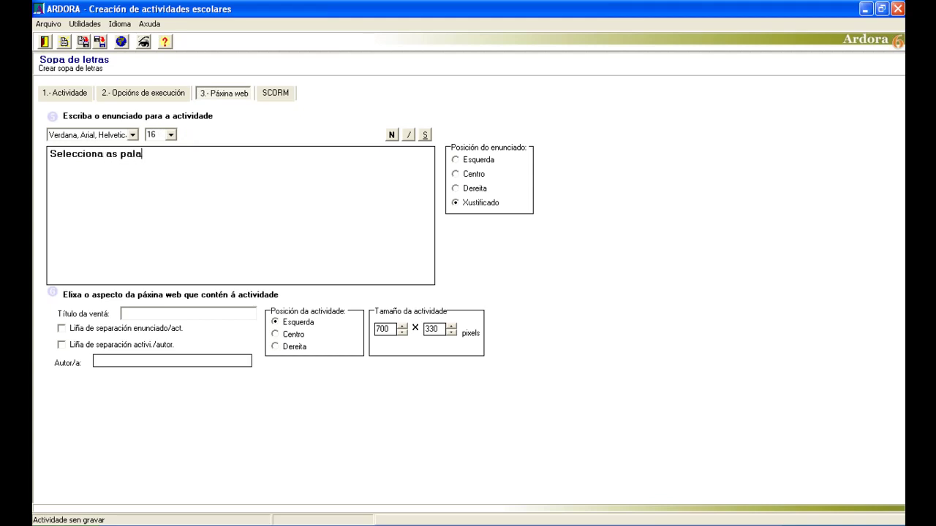
text(bras na sopa de letras)
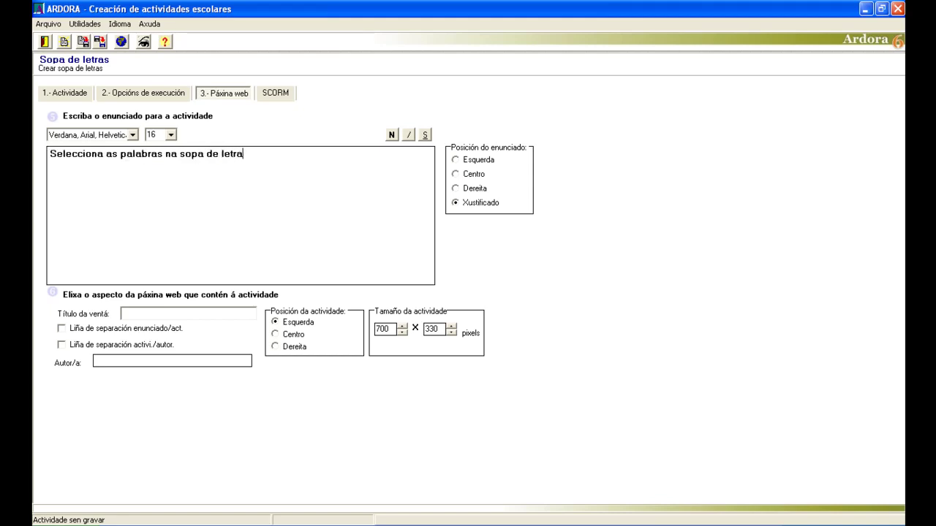
Title the web page window "Sopa", enable both separation lines, and enter the author's name
click(147, 311)
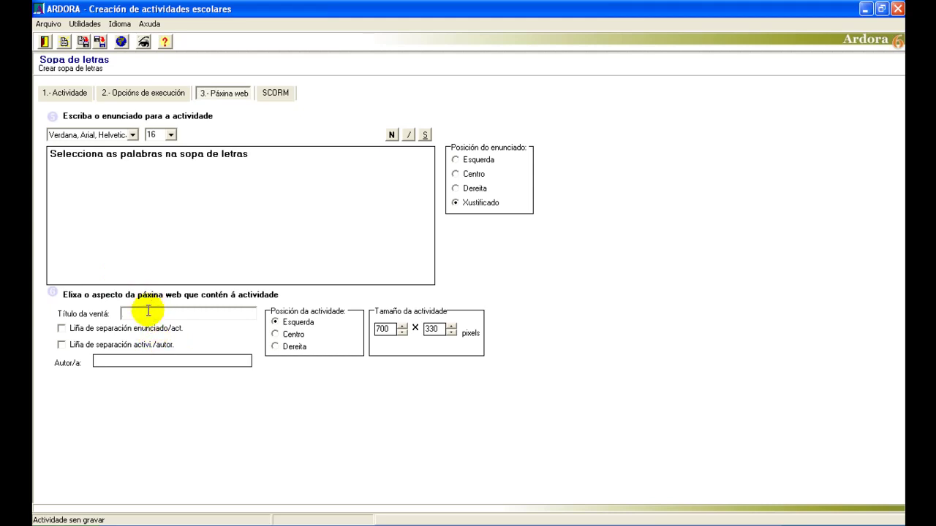
text(Sopa)
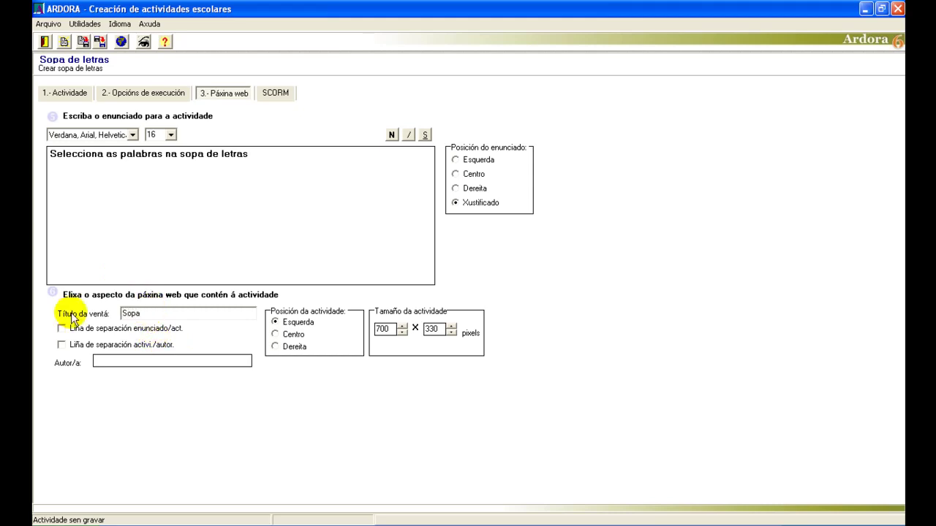
click(62, 328)
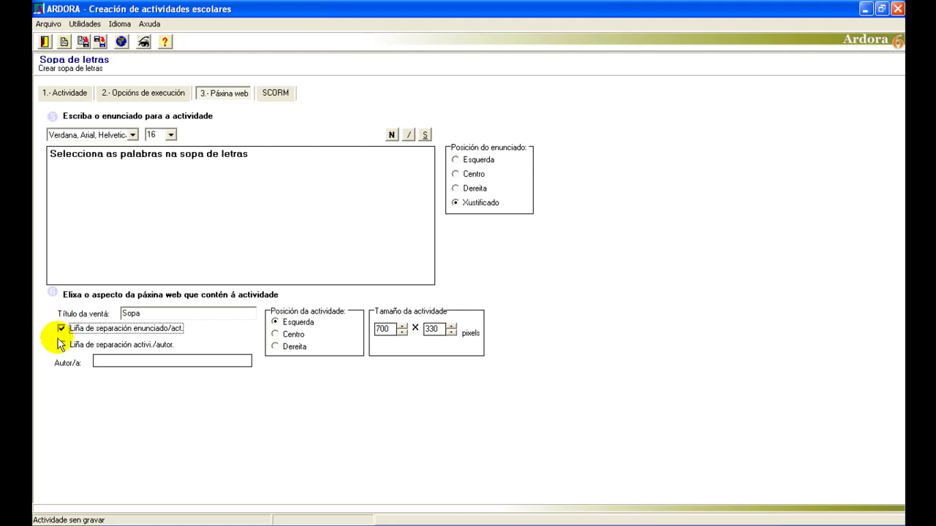
click(62, 345)
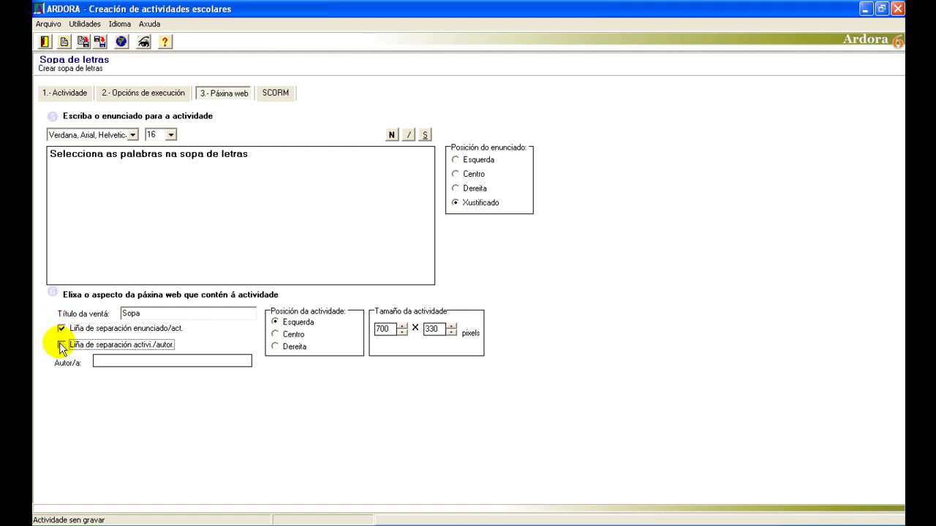
click(116, 360)
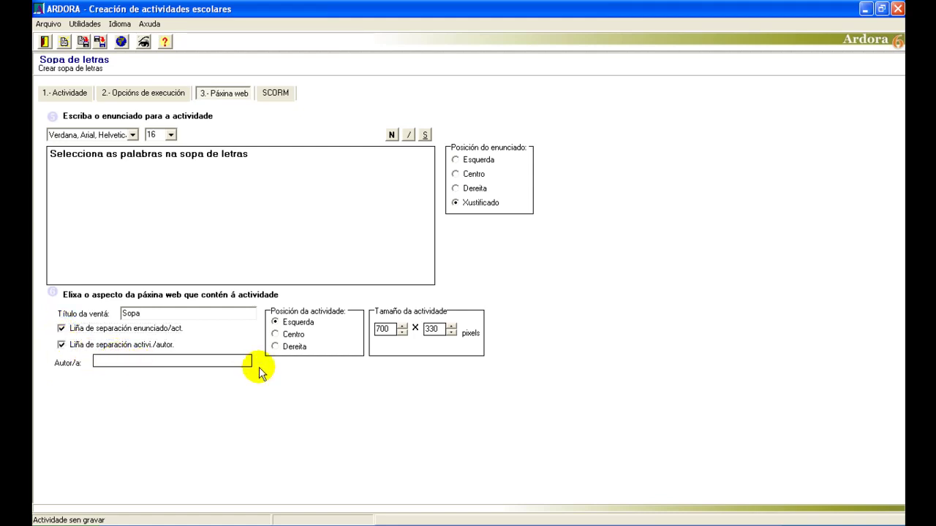
text(Aurora Gay)
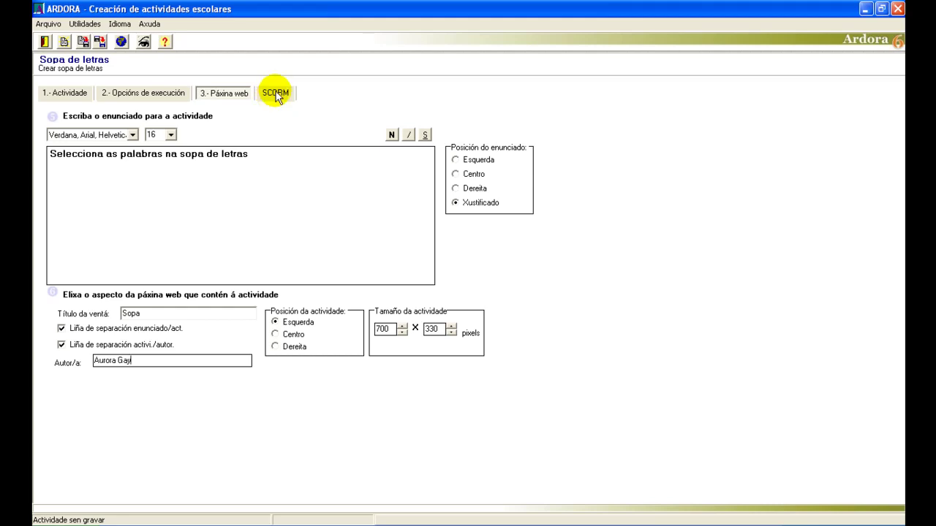
Preview the activity in the browser, check the clue for PANDEIRETA, and mark that word in the letter grid
click(143, 44)
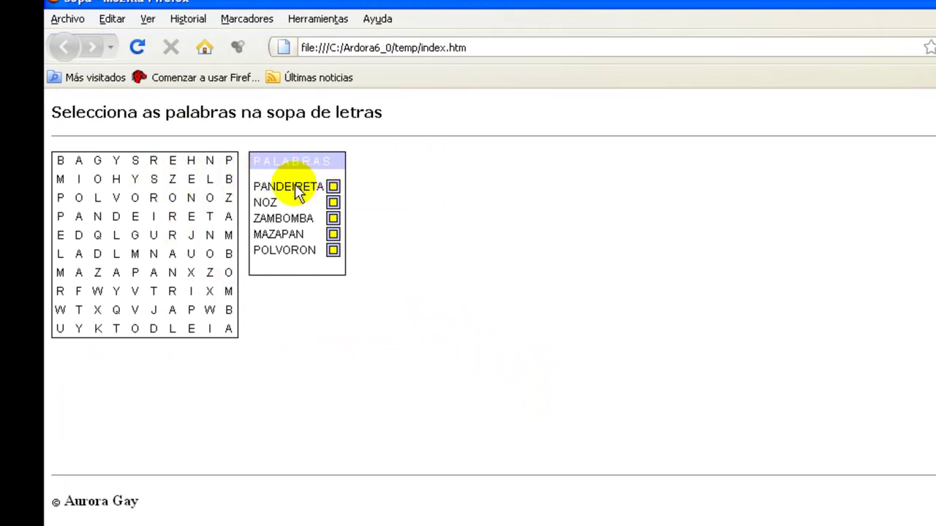
click(333, 187)
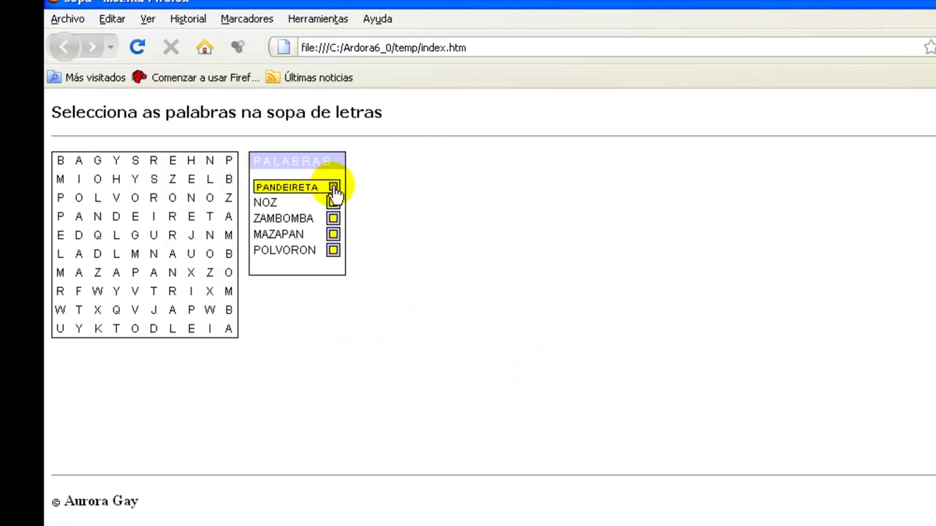
click(334, 188)
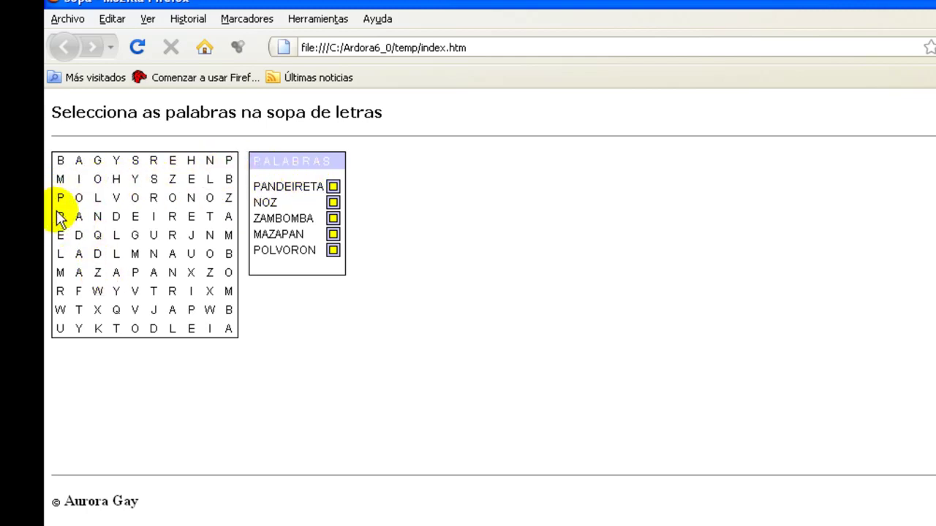
drag(59, 215, 198, 216)
drag(212, 222, 234, 223)
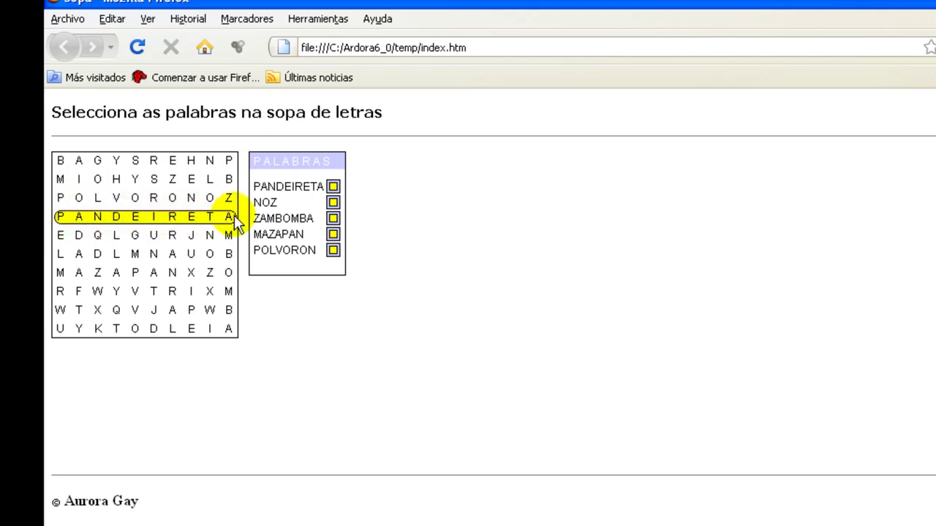
drag(234, 223, 234, 223)
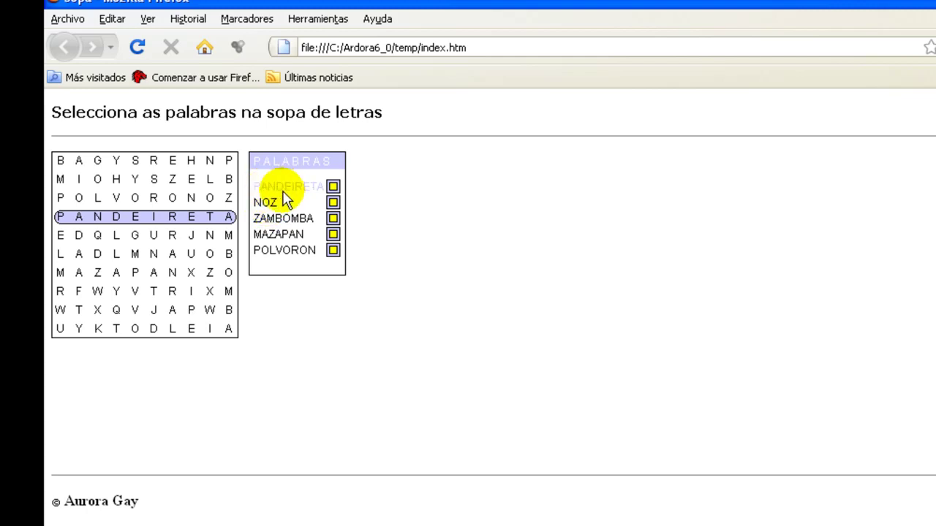
Check the clue for NOZ, and mark the words NOZ and ZAMBOMBA in the previewed letter grid
click(333, 207)
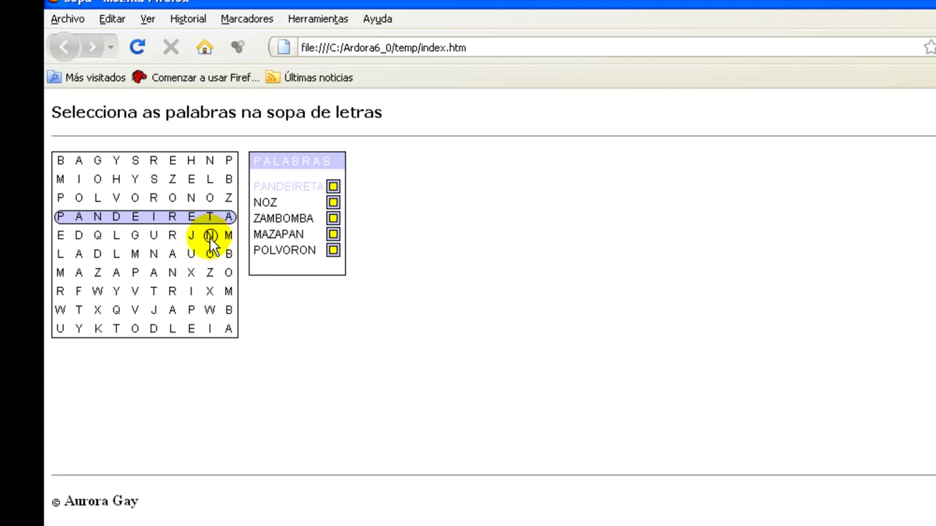
drag(210, 241, 210, 278)
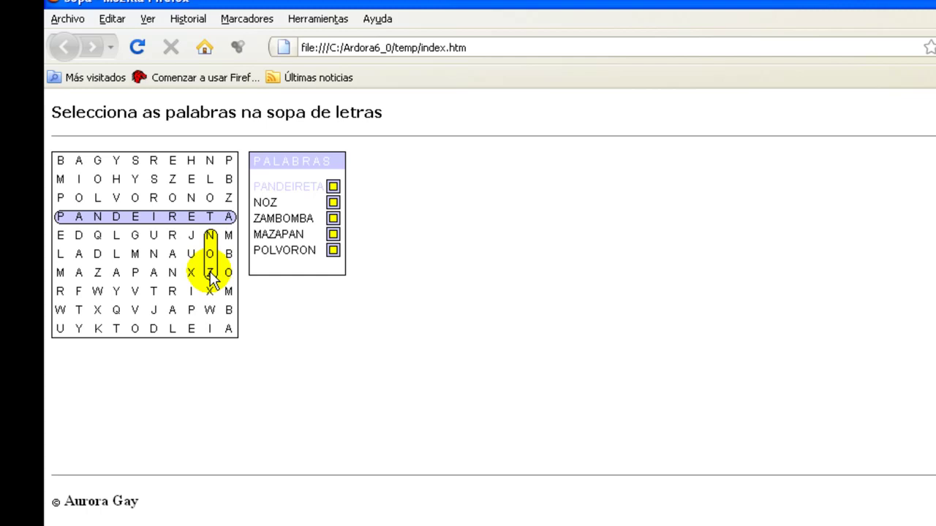
drag(210, 275, 209, 272)
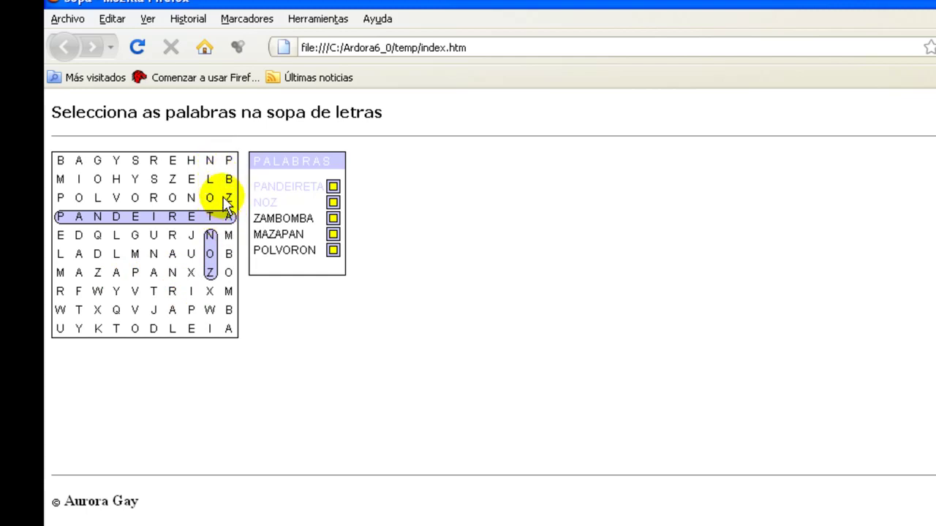
drag(226, 198, 252, 329)
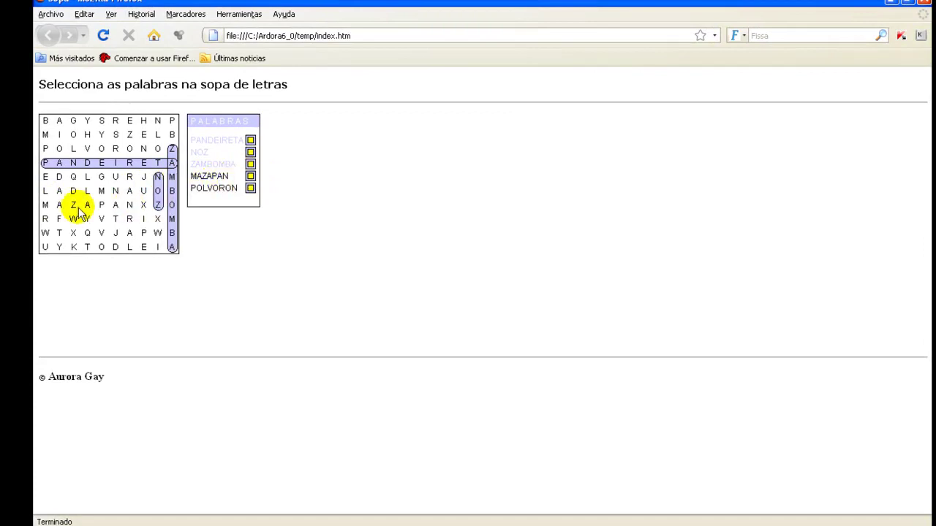
Mark the remaining words MAZAPAN and POLVORON in the grid to complete the puzzle, and close the preview
drag(45, 202, 152, 206)
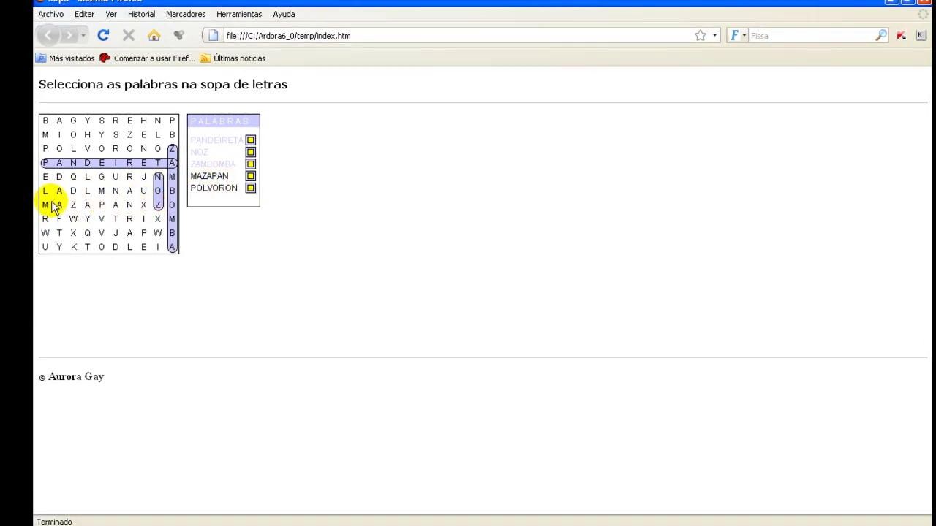
drag(45, 206, 126, 208)
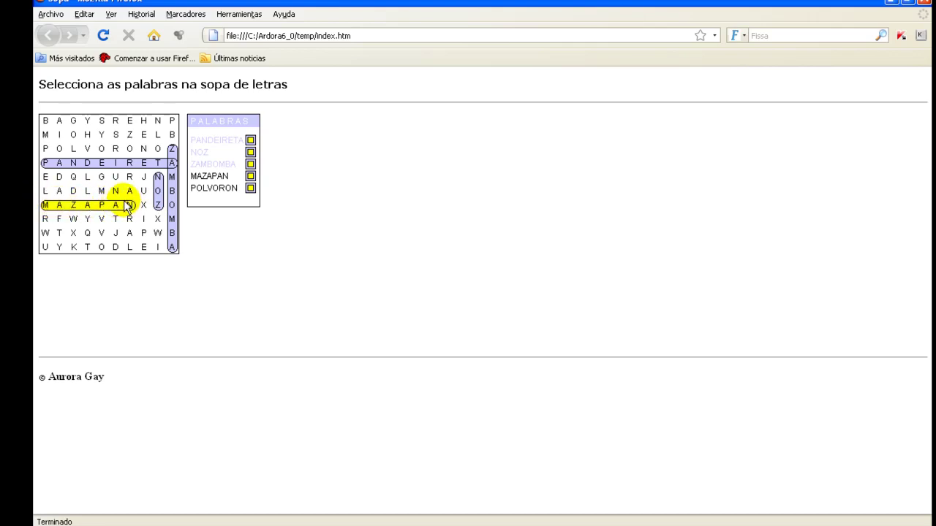
drag(125, 207, 127, 206)
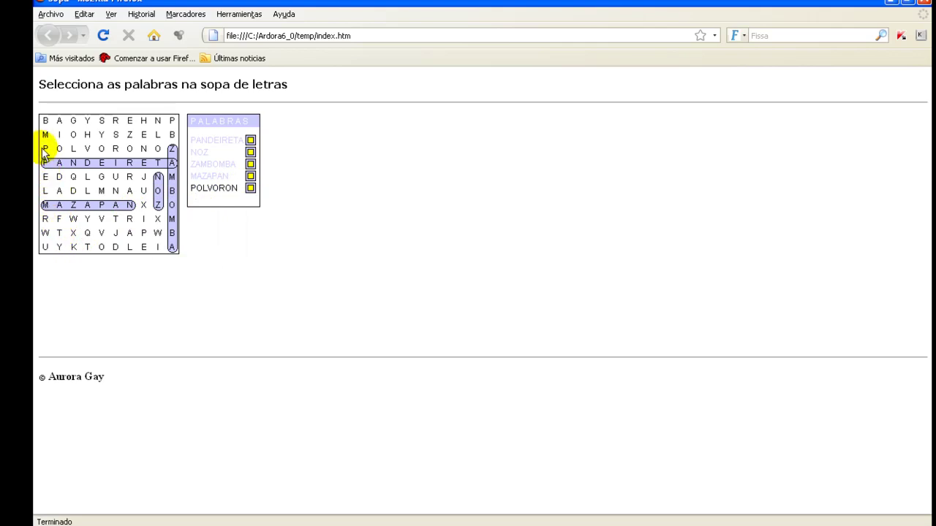
drag(43, 147, 150, 149)
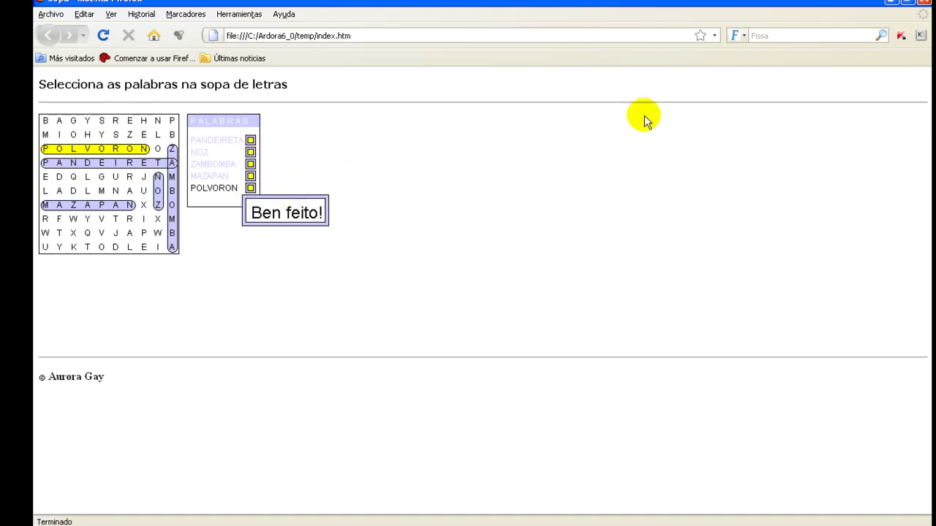
click(925, 4)
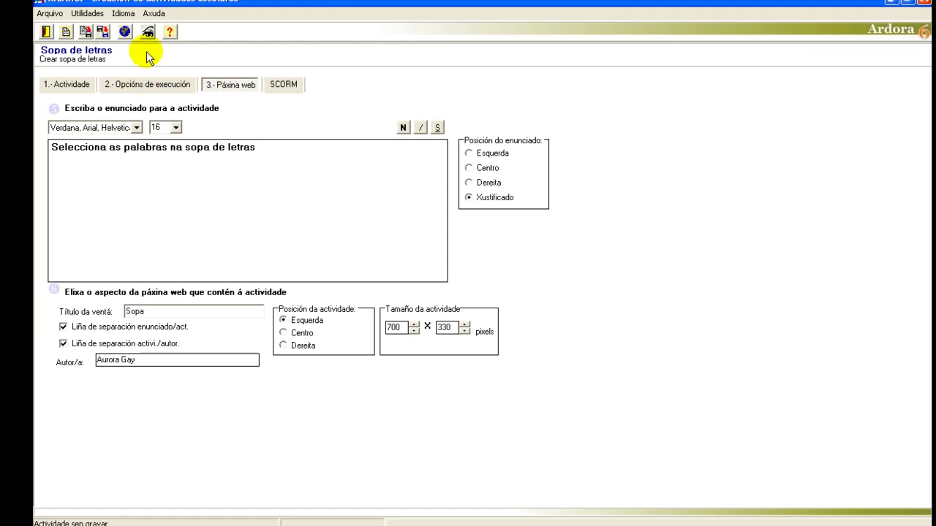
Save the activity as an Ardora file named "sopas" in the ARDoPFAC folder
click(103, 32)
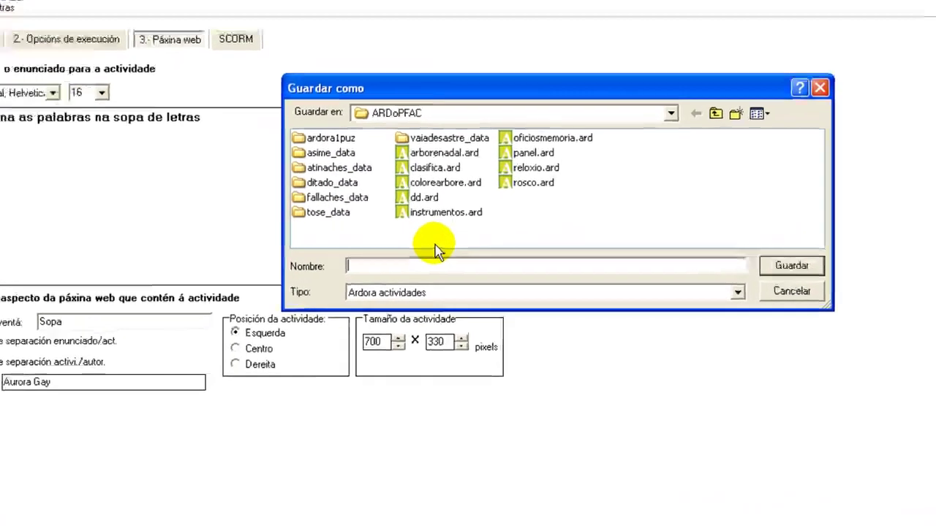
text(sopas)
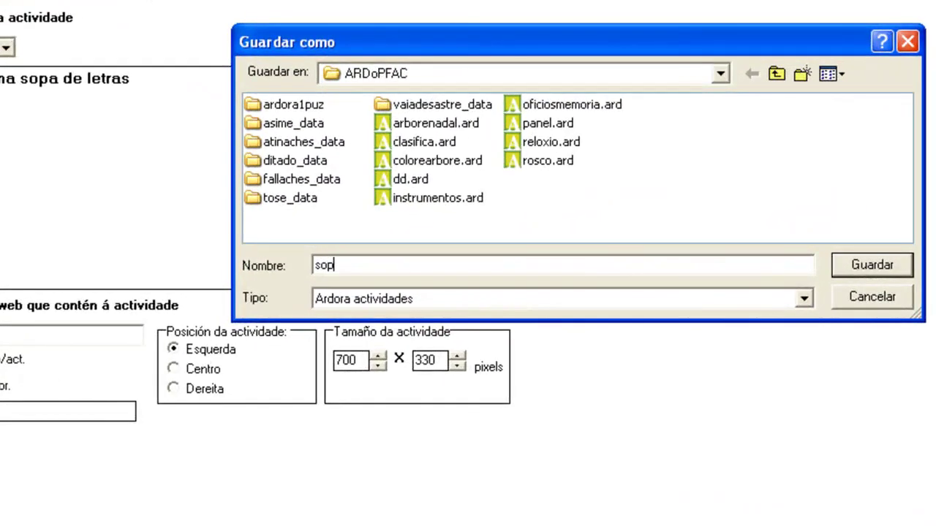
click(881, 264)
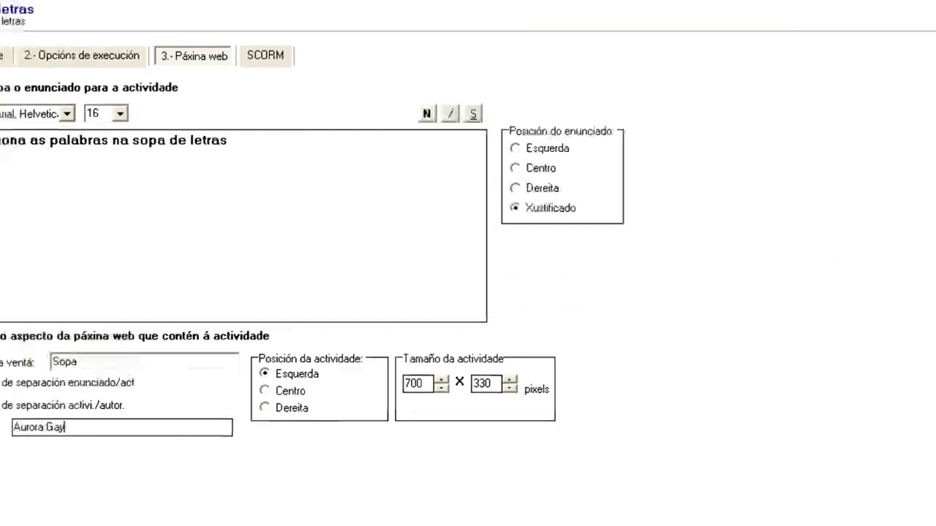
Publish the activity as an HTML web page named "sopa" in the ARDoPFAC folder
click(150, 49)
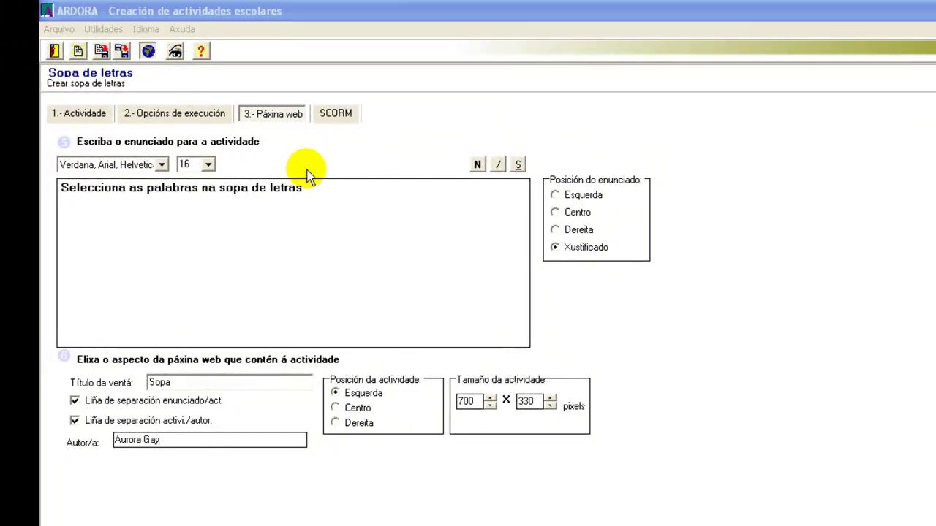
text(sopa)
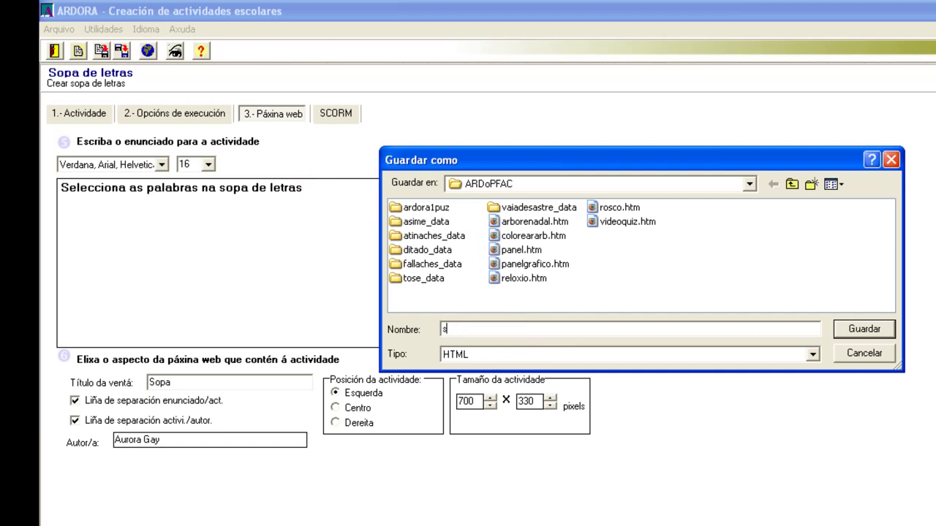
click(861, 332)
click(861, 331)
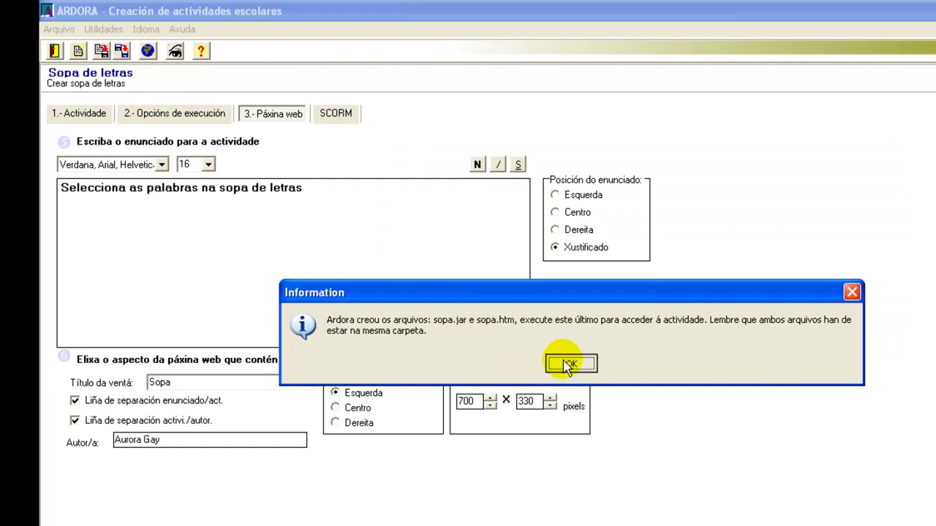
click(570, 365)
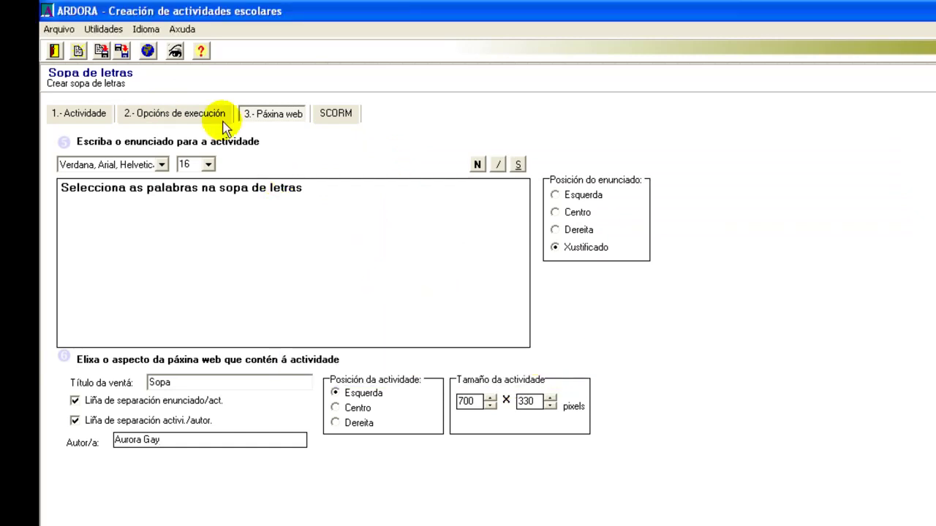
click(59, 31)
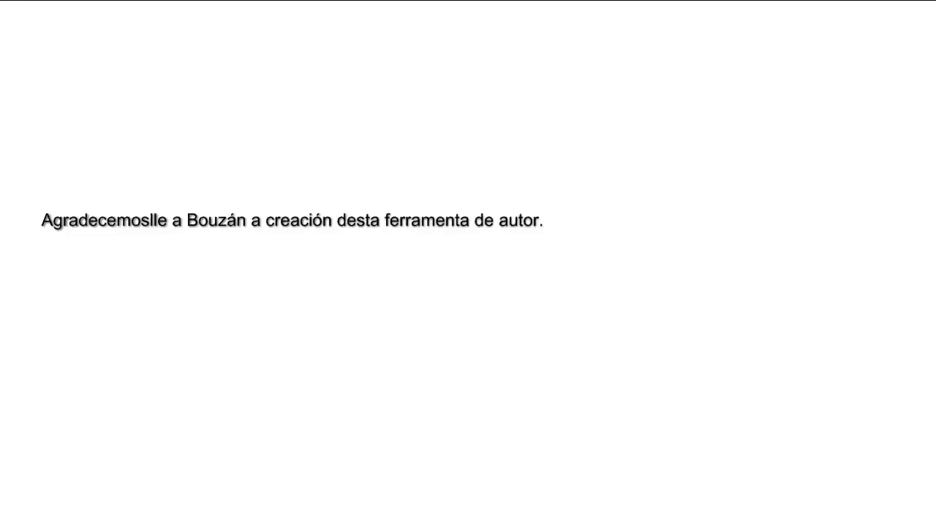